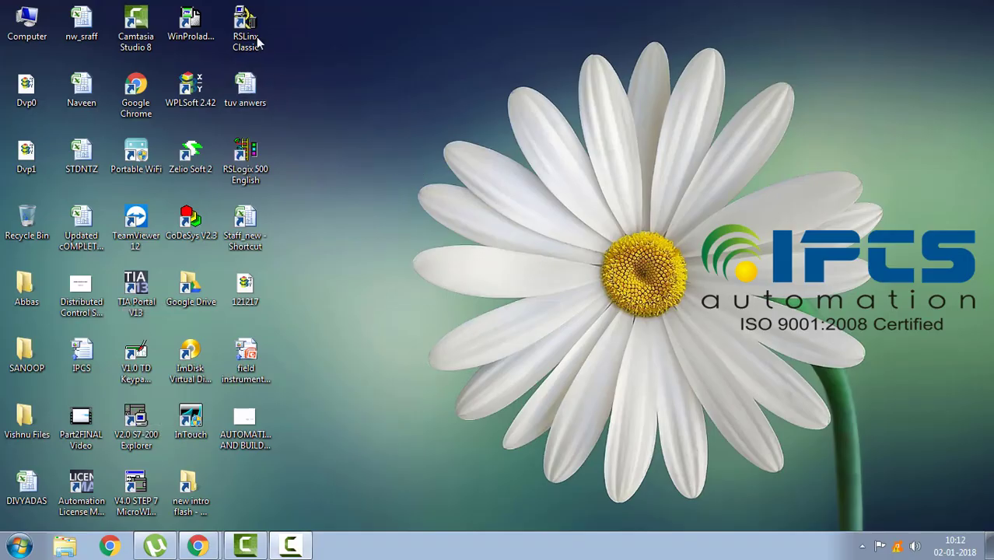
Step: In RSLinx RSWho, browse EMU500-1 DH-485 to find the MicroLogix 1000 at node 01, then minimize
{"action": "double_click", "coordinate": [255, 39]}
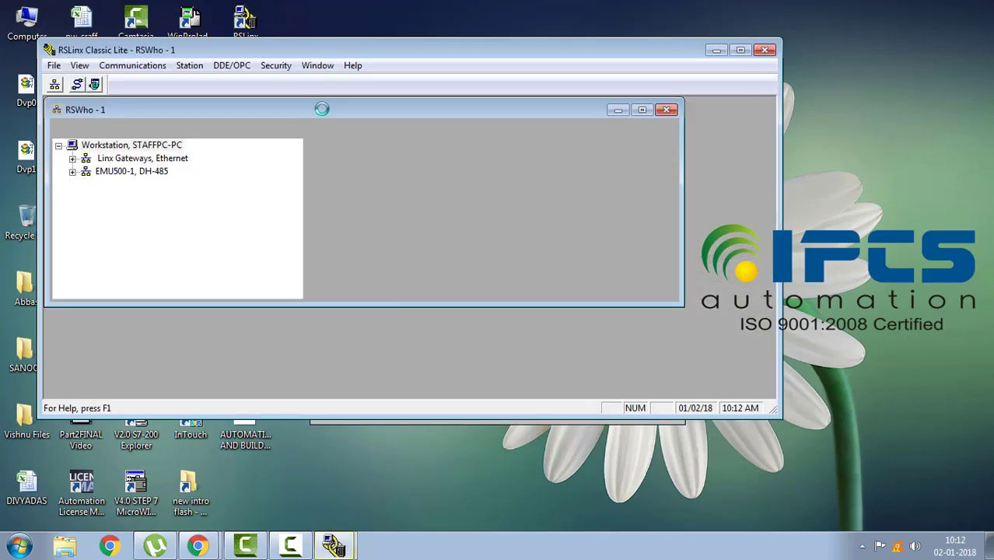
{"action": "double_click", "coordinate": [323, 108]}
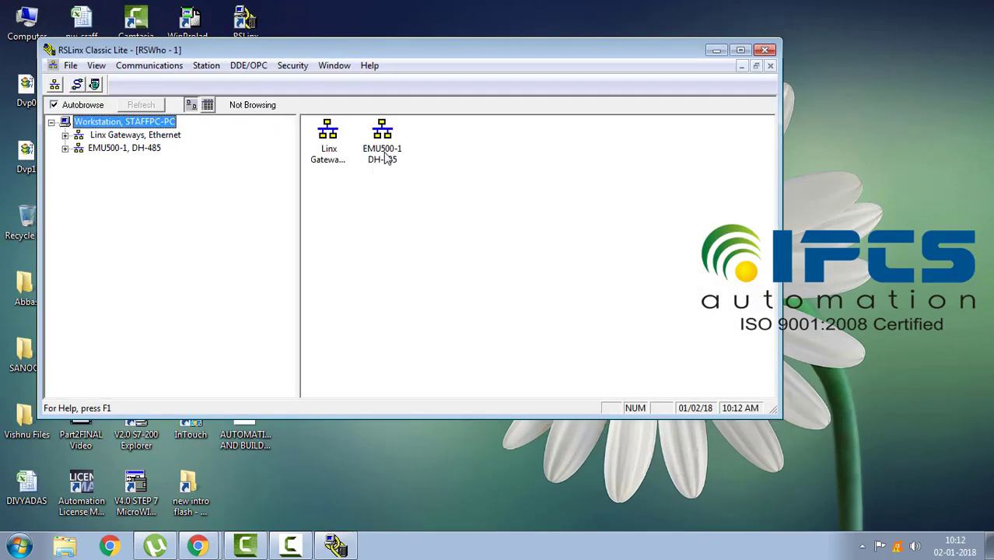
{"action": "left_click", "coordinate": [122, 151]}
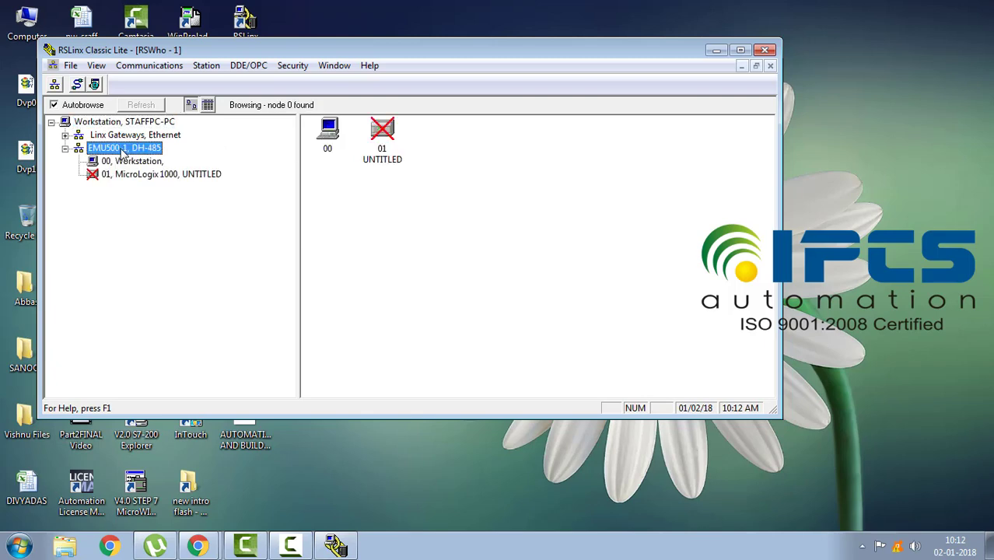
{"action": "left_click", "coordinate": [385, 140]}
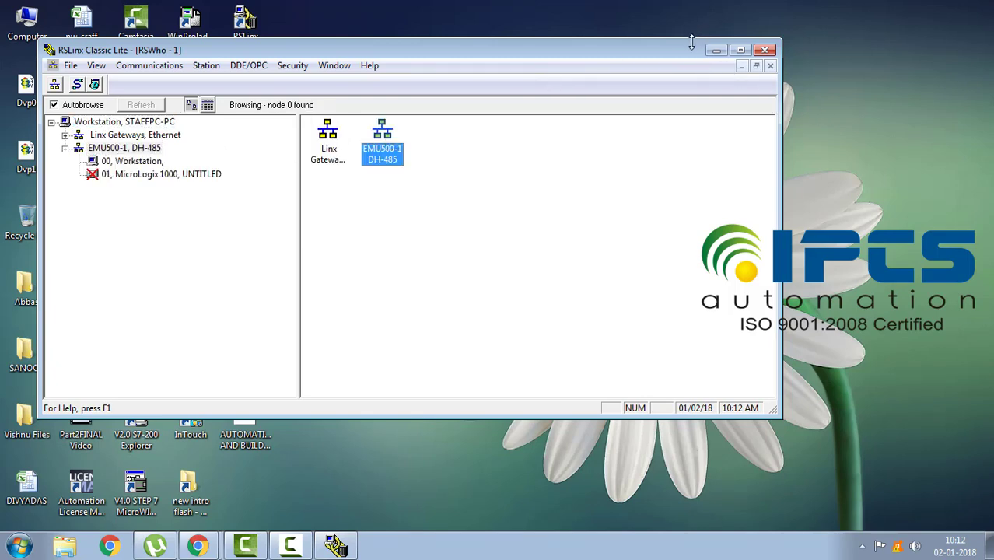
{"action": "left_click", "coordinate": [716, 50]}
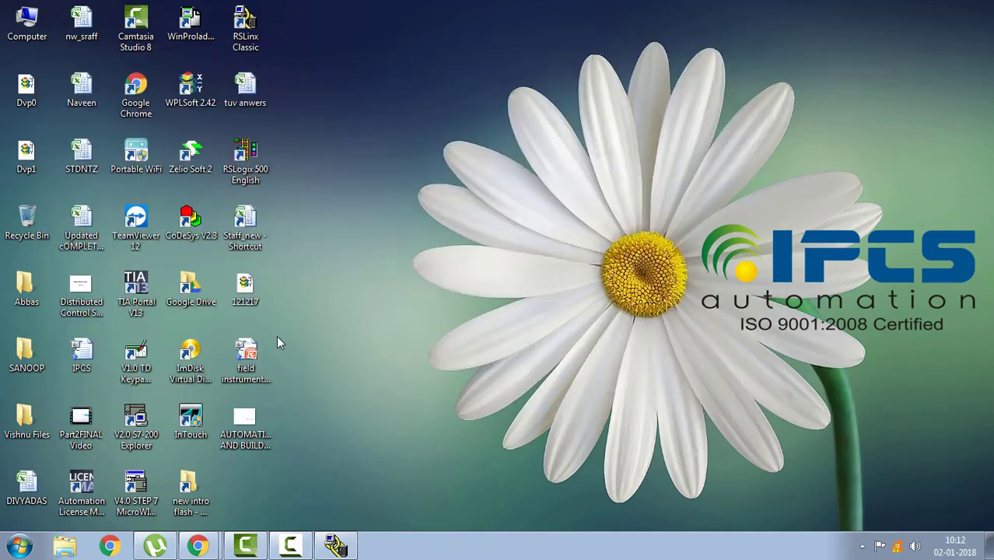
Step: Create a new RSLogix 500 project for a MicroLogix 1000 Analog processor
{"action": "double_click", "coordinate": [271, 166]}
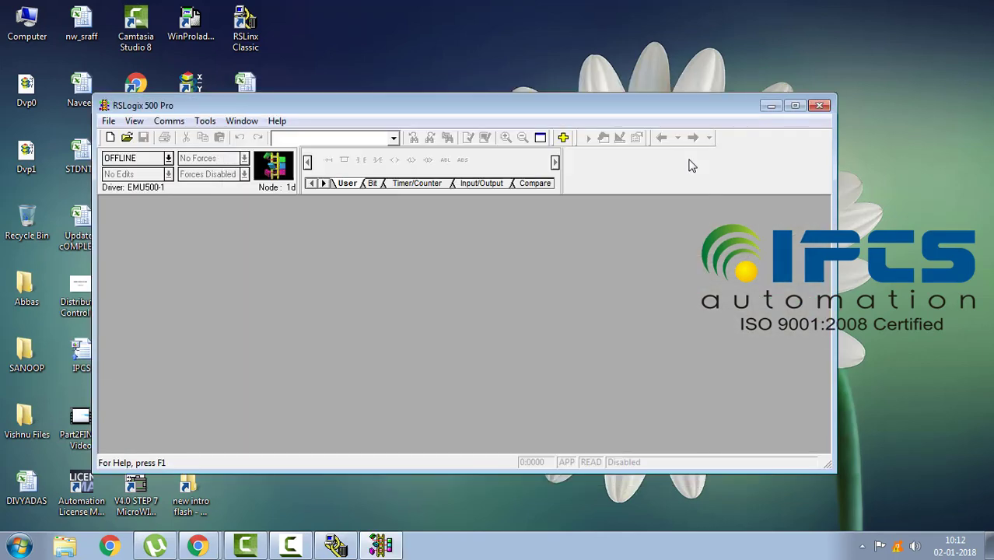
{"action": "left_click", "coordinate": [12, 22]}
{"action": "left_click", "coordinate": [37, 39]}
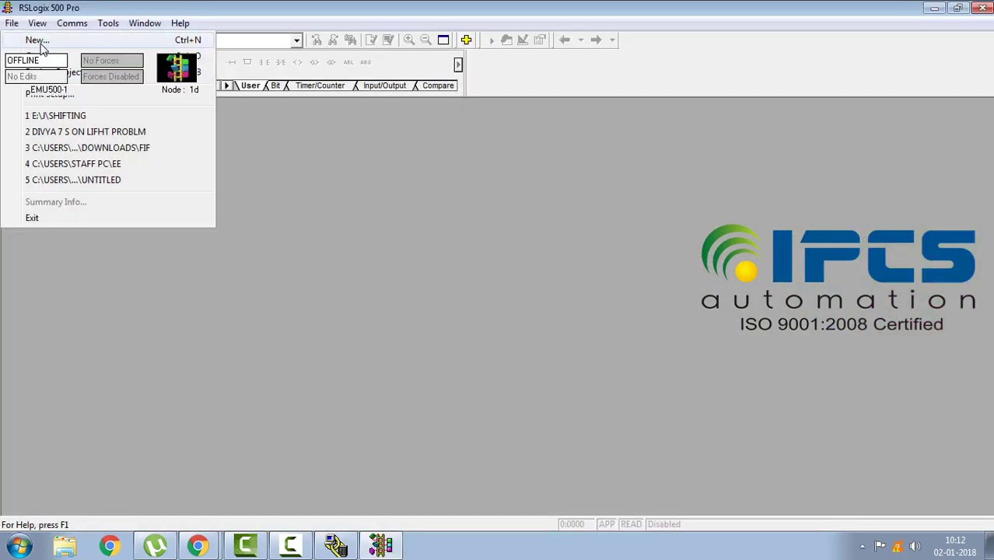
{"action": "scroll", "coordinate": [430, 291], "scroll_direction": "down", "scroll_amount": 10}
{"action": "left_click", "coordinate": [430, 289]}
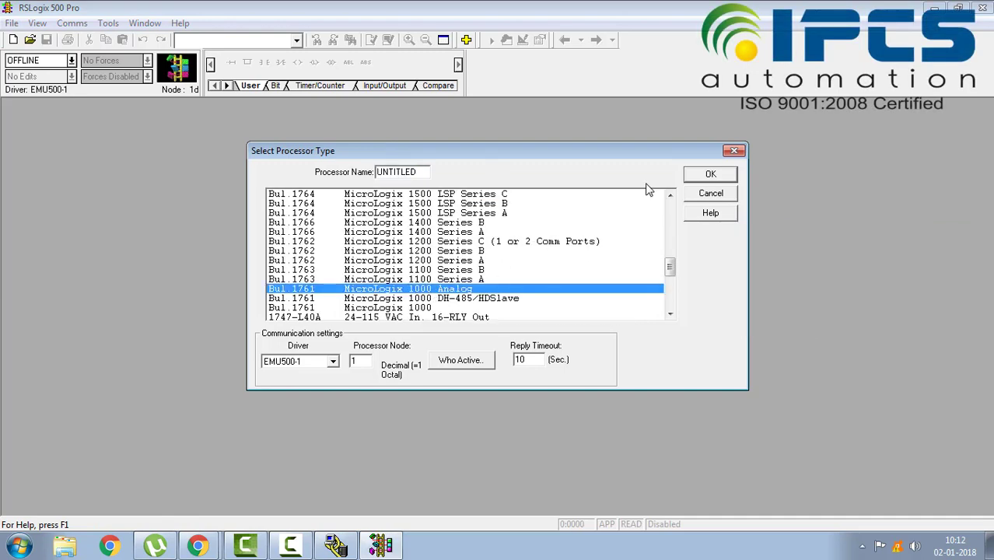
{"action": "left_click", "coordinate": [711, 177]}
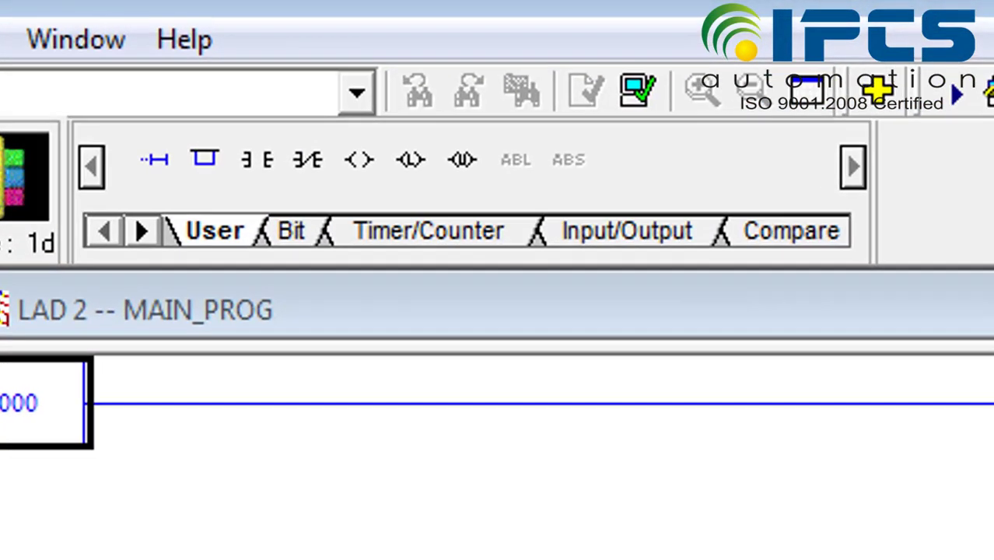
Step: Place FFL, FFU, LFL and LFU instructions on rungs 0000 through 0003
{"action": "left_click", "coordinate": [437, 85]}
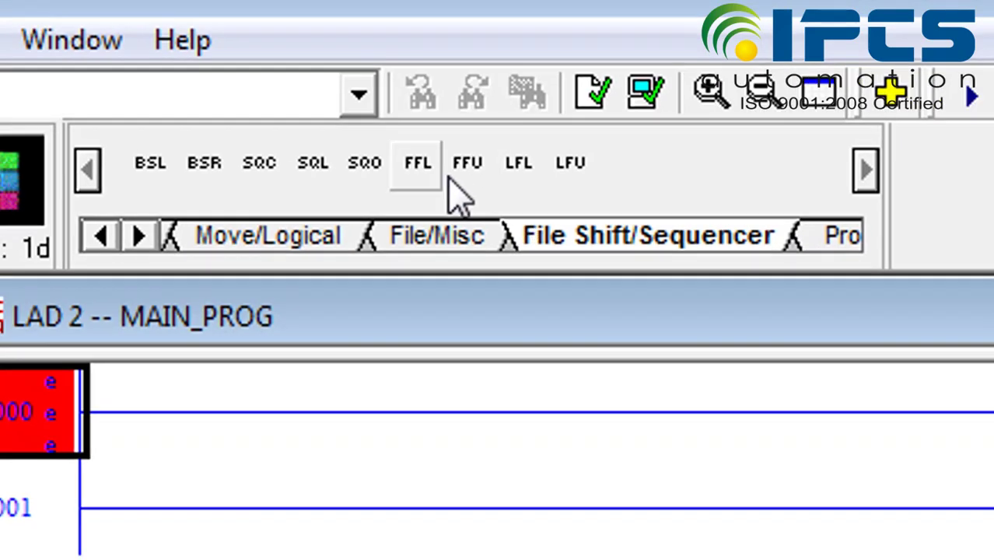
{"action": "left_click", "coordinate": [435, 173]}
{"action": "left_click", "coordinate": [196, 242]}
{"action": "left_click", "coordinate": [331, 63]}
{"action": "left_click", "coordinate": [196, 324]}
{"action": "left_click", "coordinate": [348, 62]}
{"action": "left_click", "coordinate": [194, 416]}
{"action": "left_click", "coordinate": [364, 62]}
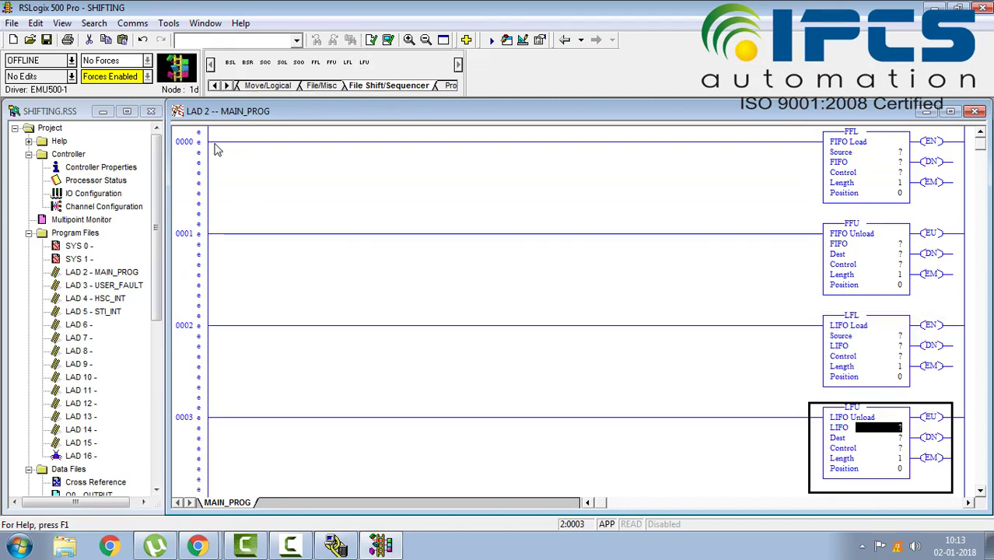
Step: Add examine-if-closed contacts to the start of rungs 0000 and 0001
{"action": "left_click", "coordinate": [196, 142]}
{"action": "left_click", "coordinate": [216, 85]}
{"action": "left_click", "coordinate": [275, 85]}
{"action": "left_click", "coordinate": [231, 62]}
{"action": "left_click", "coordinate": [196, 233]}
{"action": "left_click", "coordinate": [231, 62]}
Step: Address the input contacts as I:0/0, I:0/1 and I:0/3
{"action": "type", "text": "I:0/0"}
{"action": "double_click", "coordinate": [243, 232]}
{"action": "type", "text": "I:0/1"}
{"action": "key", "text": "Return"}
{"action": "double_click", "coordinate": [239, 324]}
{"action": "type", "text": "I:0/3"}
{"action": "key", "text": "Return"}
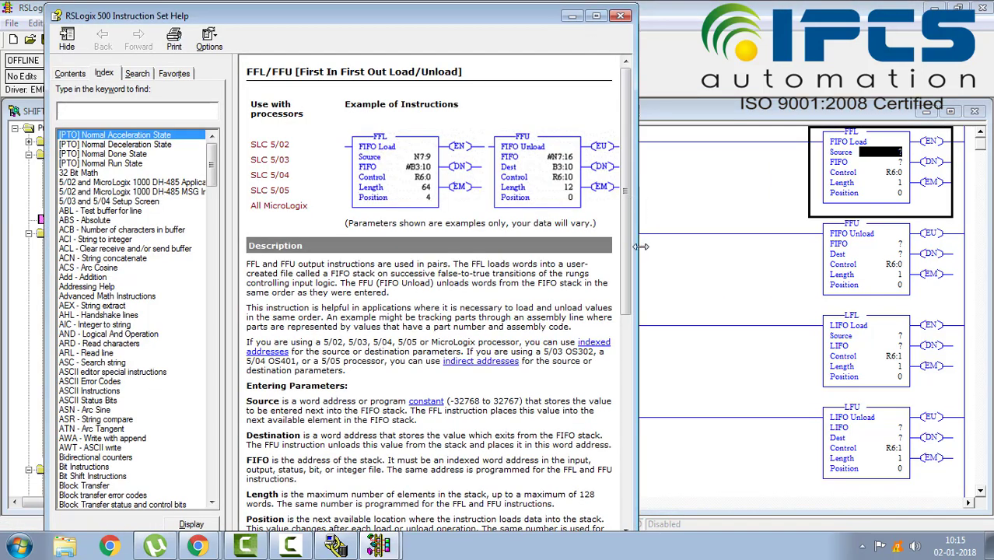
Step: Widen the FFL/FFU instruction help window and read through its description
{"action": "left_click_drag", "start_coordinate": [648, 247], "coordinate": [769, 210]}
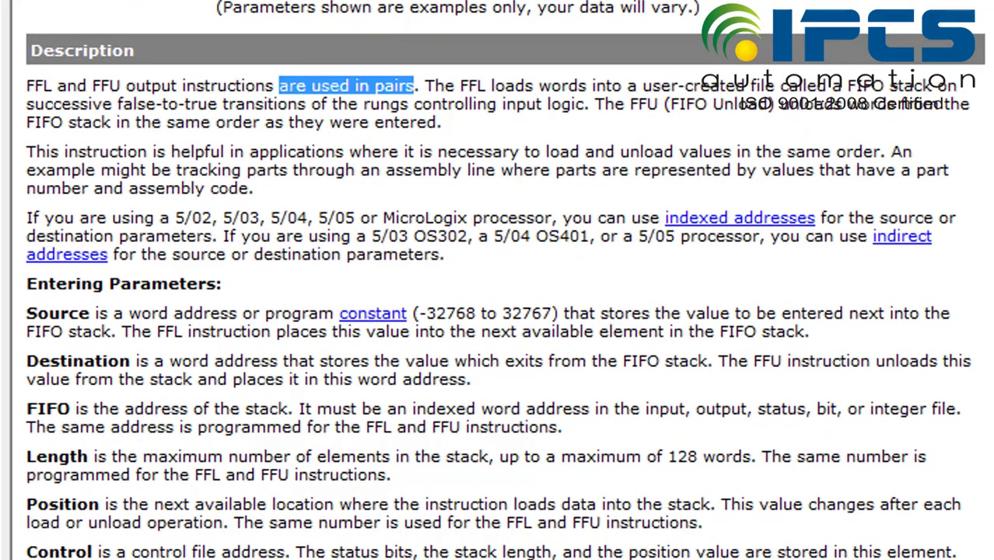
{"action": "left_click", "coordinate": [836, 2]}
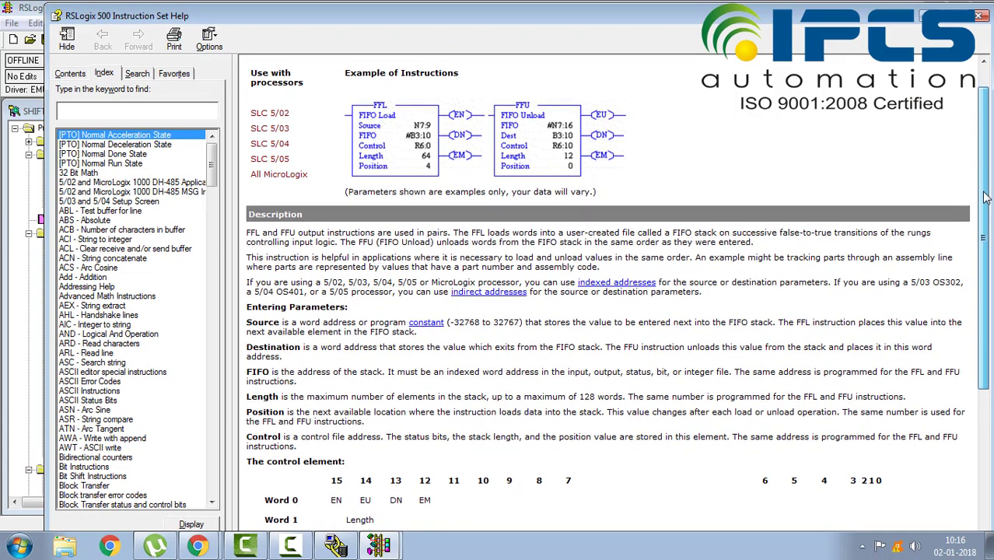
{"action": "left_click_drag", "start_coordinate": [982, 187], "coordinate": [948, 207]}
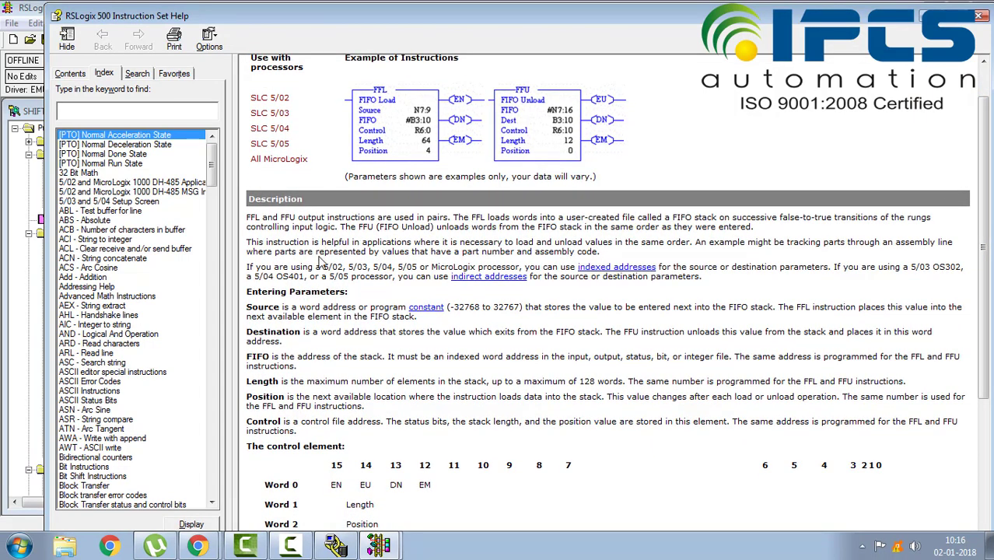
{"action": "left_click_drag", "start_coordinate": [516, 242], "coordinate": [689, 242]}
{"action": "left_click", "coordinate": [684, 264]}
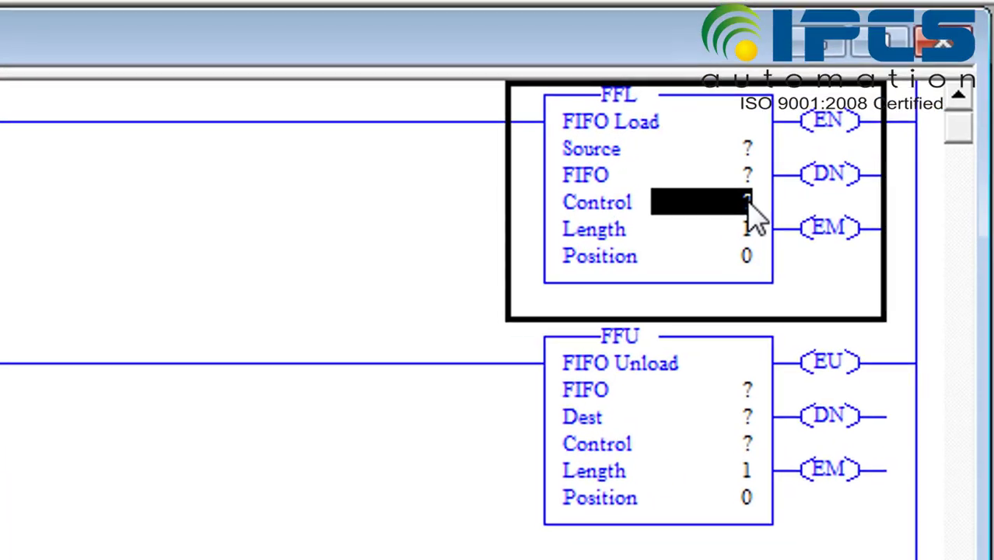
Step: Set the FFL Control address to R6:0
{"action": "type", "text": "R6:0"}
{"action": "key", "text": "Return"}
{"action": "key", "text": "Return"}
{"action": "left_click", "coordinate": [720, 206]}
{"action": "right_click", "coordinate": [721, 206]}
{"action": "left_click", "coordinate": [587, 264]}
{"action": "right_click", "coordinate": [734, 451]}
{"action": "left_click", "coordinate": [566, 517]}
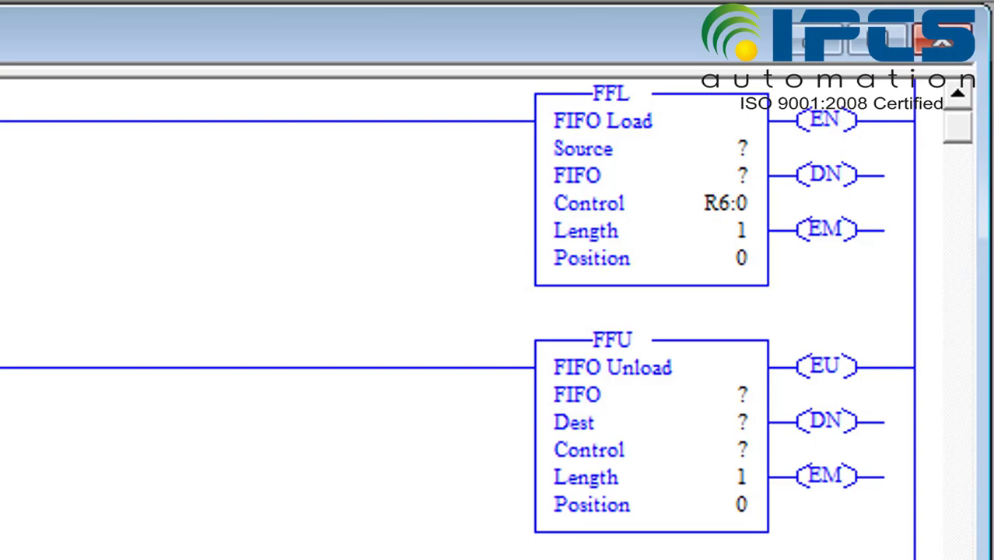
Step: Drag R6:0 into the FFU Control field and enter R6:2 as the LFU Control
{"action": "left_click", "coordinate": [614, 465]}
{"action": "left_click", "coordinate": [684, 450]}
{"action": "left_click_drag", "start_coordinate": [727, 204], "coordinate": [696, 449]}
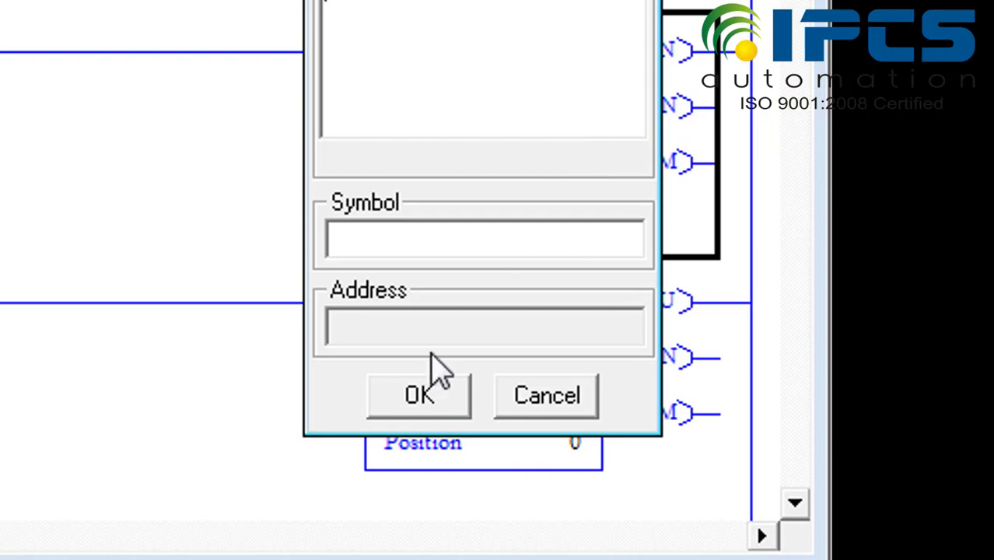
{"action": "left_click", "coordinate": [420, 389]}
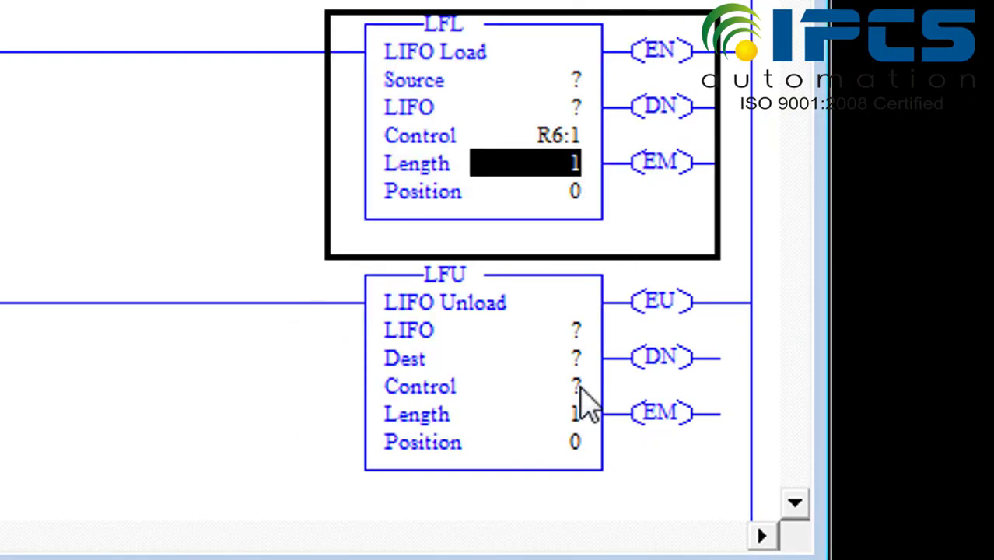
{"action": "left_click", "coordinate": [544, 387]}
{"action": "type", "text": "R6"}
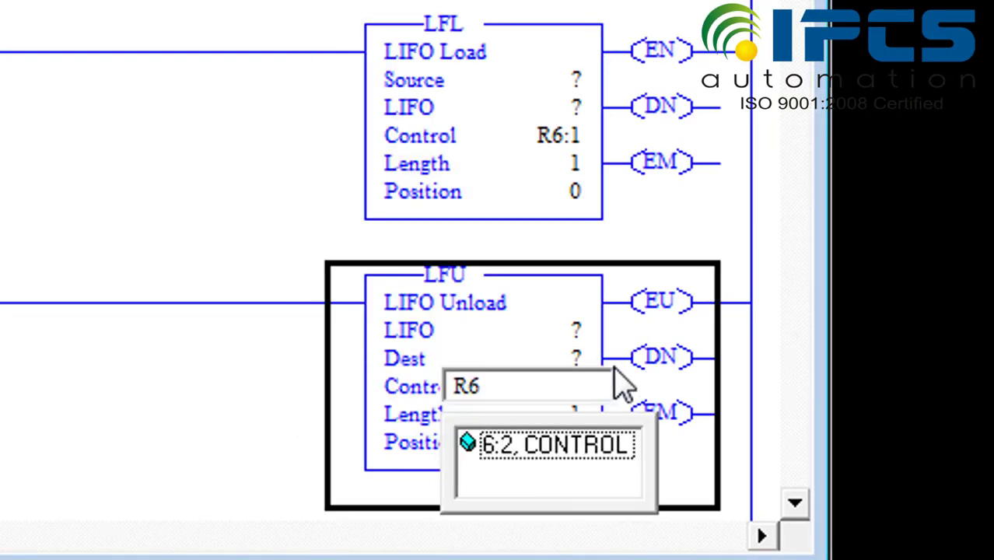
{"action": "type", "text": ":2"}
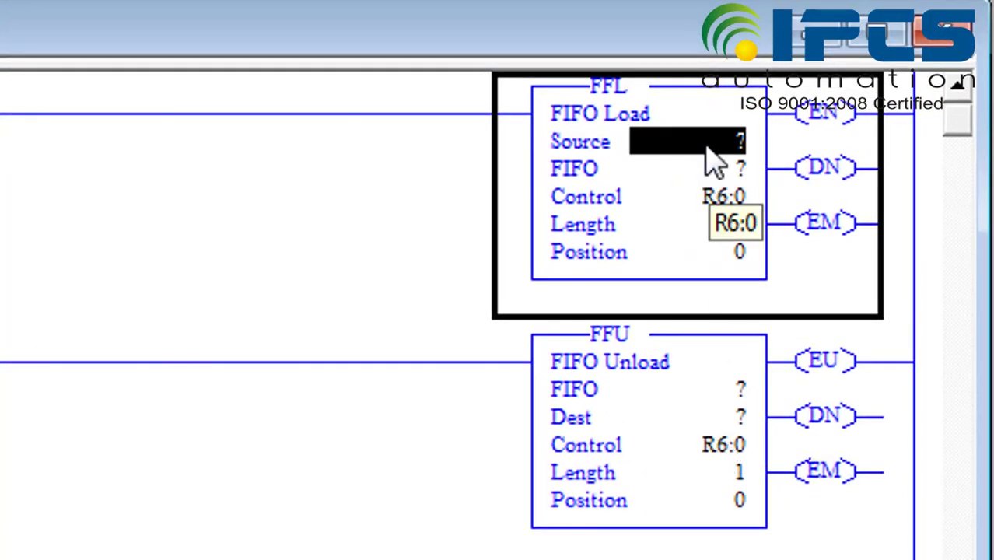
Step: Give the FFL source N7:0, FIFO #N7:9 and length 5
{"action": "type", "text": "N7:0"}
{"action": "key", "text": "Return"}
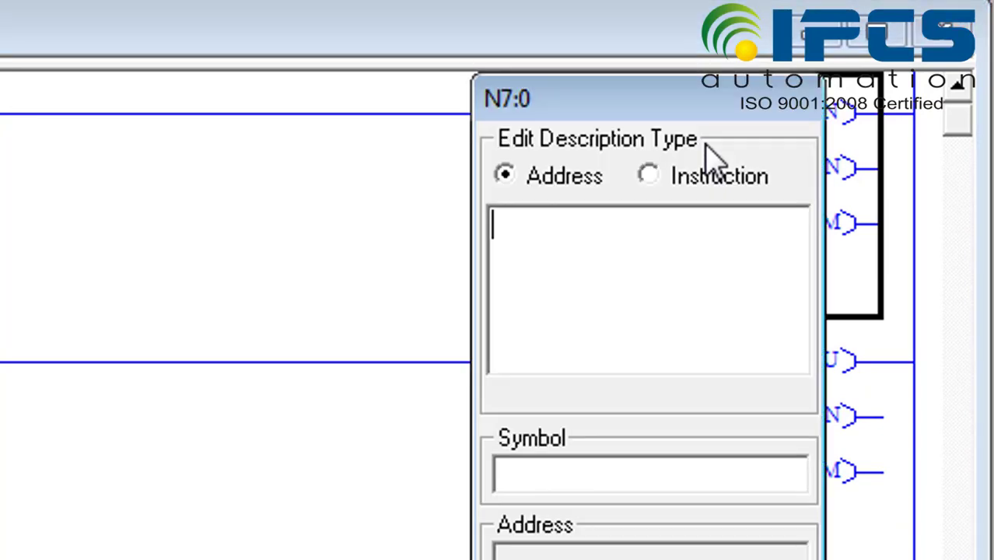
{"action": "key", "text": "Escape"}
{"action": "type", "text": "#N7"}
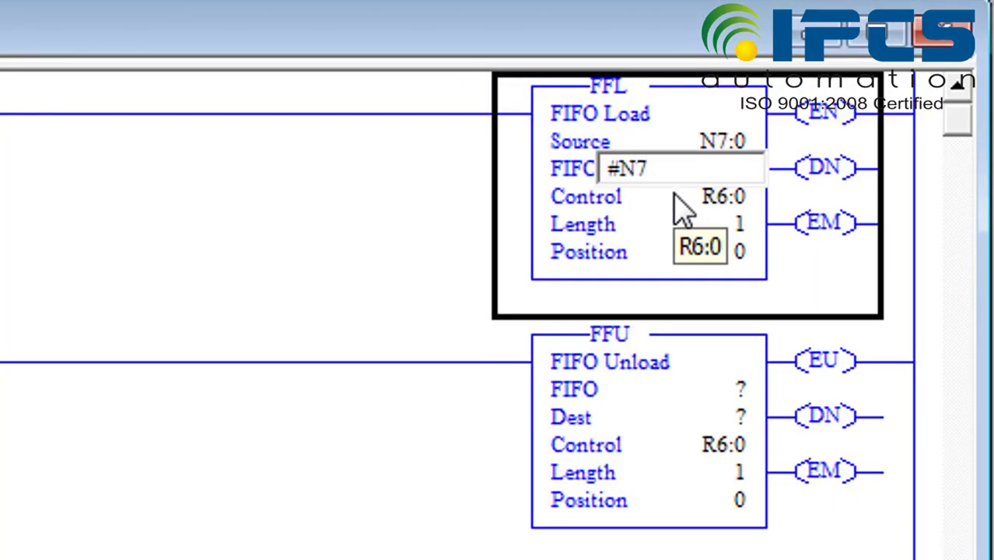
{"action": "type", "text": ":9"}
{"action": "key", "text": "Return"}
{"action": "key", "text": "Escape"}
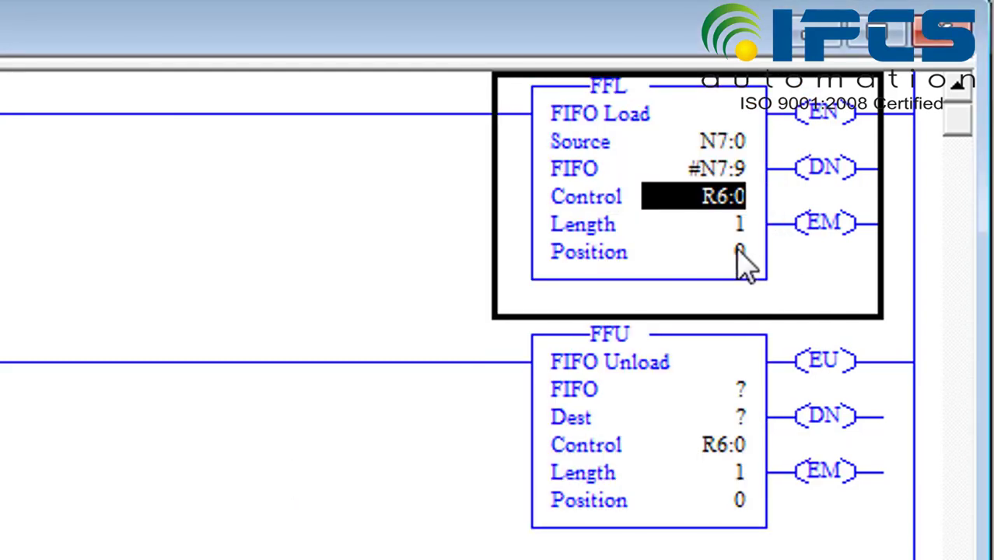
{"action": "double_click", "coordinate": [737, 227]}
{"action": "type", "text": "5"}
{"action": "key", "text": "Return"}
{"action": "key", "text": "Return"}
Step: Give the FFU FIFO #N7:9, destination N7:1 and length 5
{"action": "double_click", "coordinate": [743, 393]}
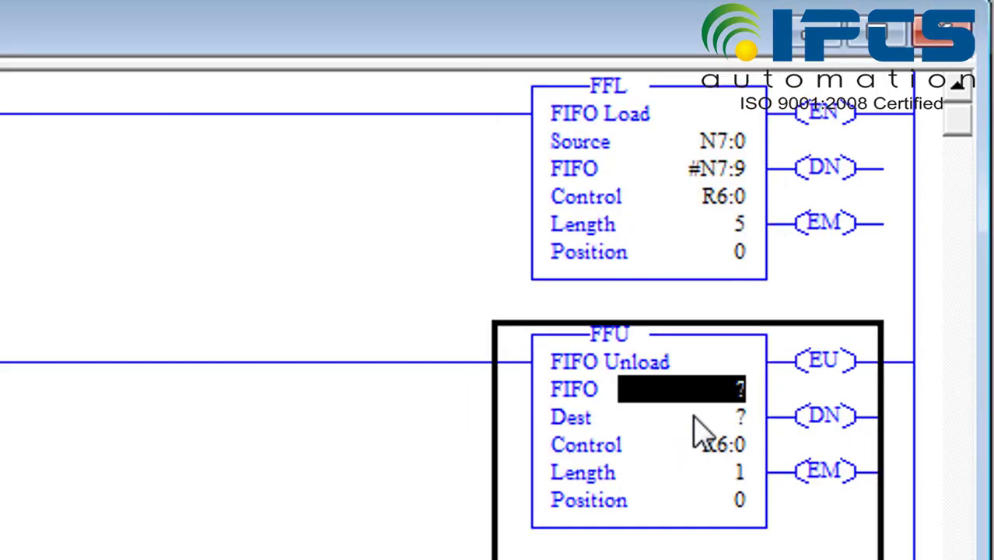
{"action": "type", "text": "#N"}
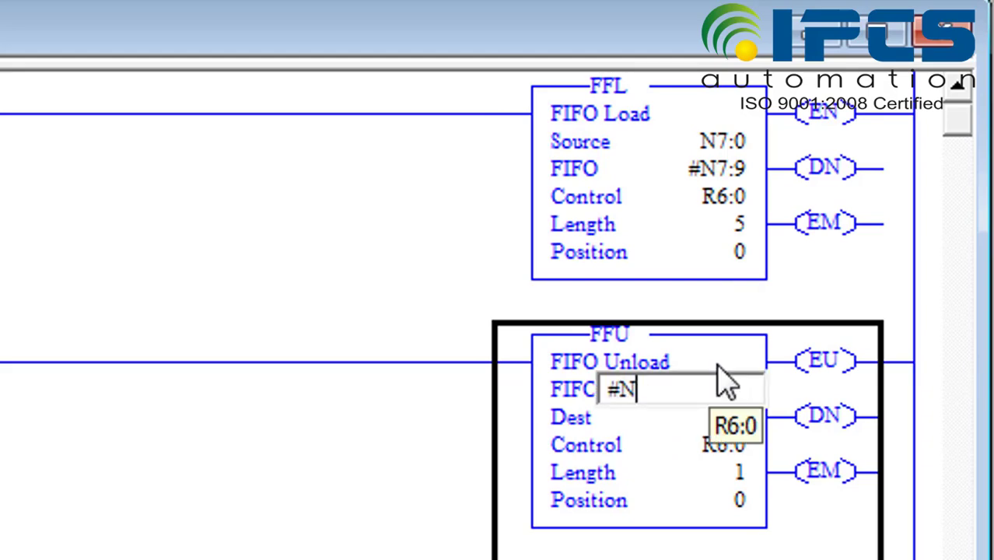
{"action": "type", "text": "7:9"}
{"action": "key", "text": "Return"}
{"action": "key", "text": "Return"}
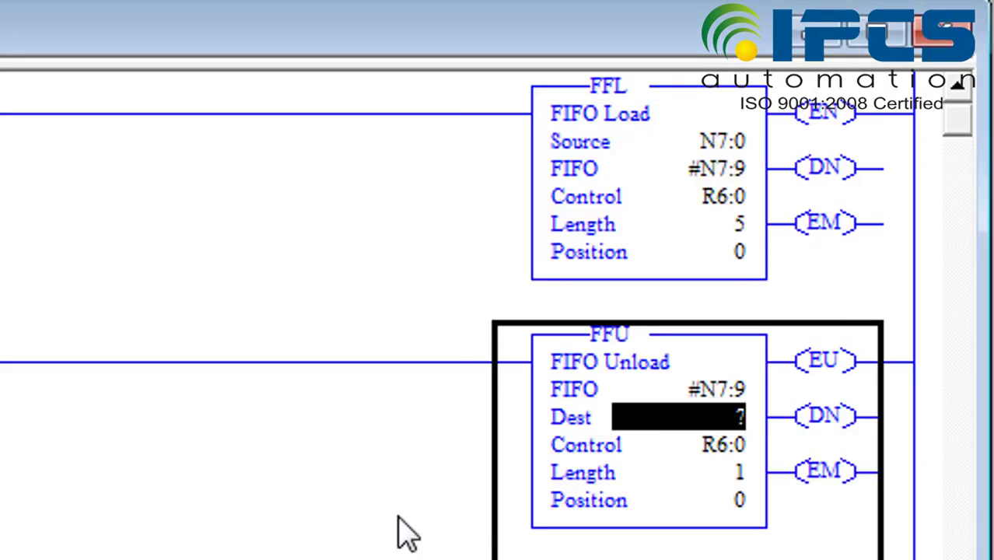
{"action": "type", "text": "N7:1"}
{"action": "key", "text": "Return"}
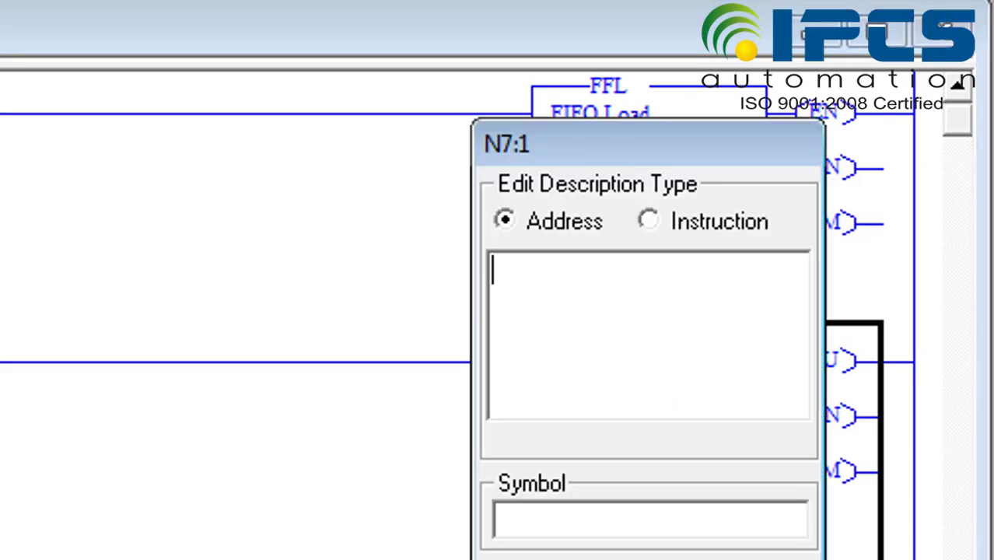
{"action": "key", "text": "Return"}
{"action": "double_click", "coordinate": [707, 473]}
{"action": "type", "text": "5"}
Step: Set the LFL source to N7:2 and enter the LIFO address #N7:19
{"action": "key", "text": "Return"}
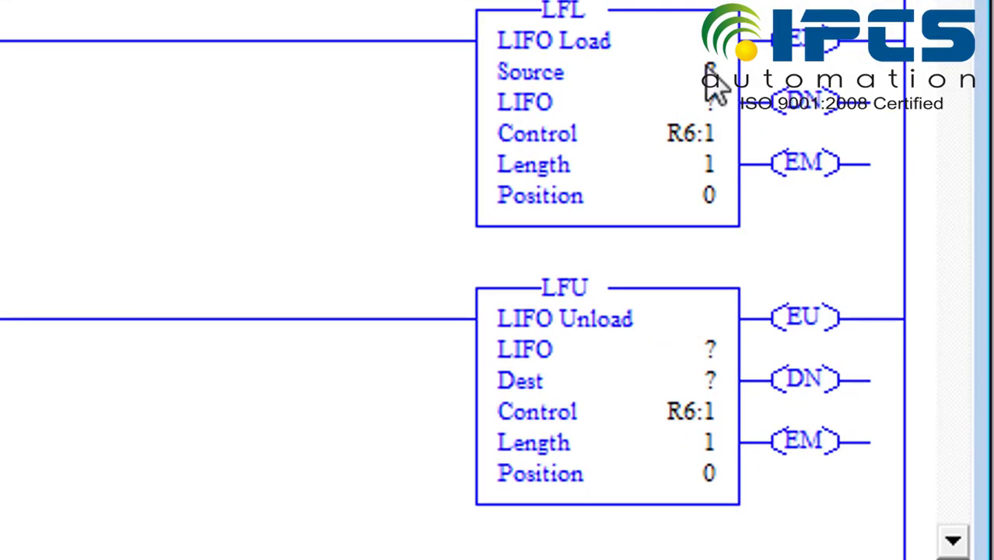
{"action": "double_click", "coordinate": [705, 71]}
{"action": "type", "text": "N7:2"}
{"action": "key", "text": "Return"}
{"action": "type", "text": "#N7:19"}
{"action": "key", "text": "Return"}
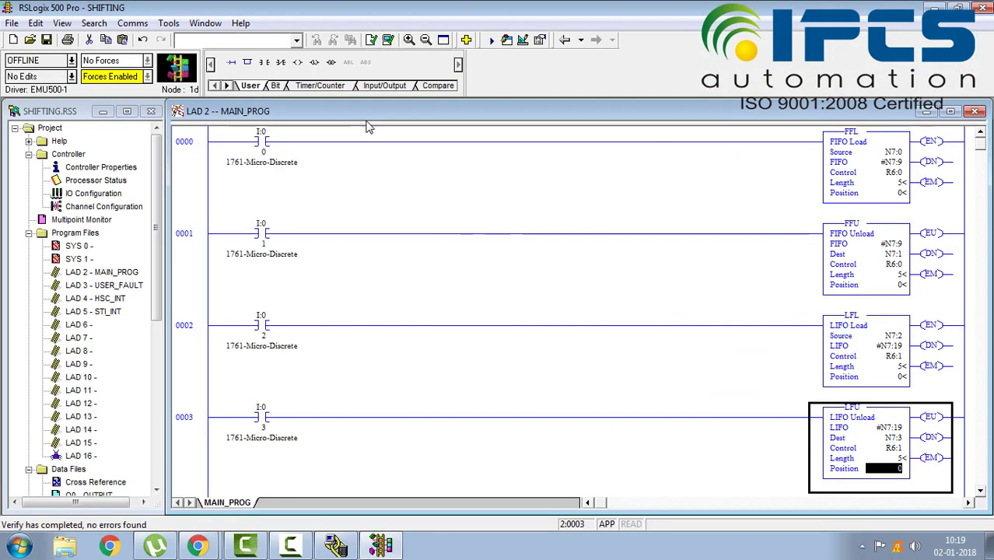
Step: Go online with the processor and open the N7 integer table beside the ladder
{"action": "left_click", "coordinate": [70, 59]}
{"action": "left_click", "coordinate": [31, 79]}
{"action": "left_click", "coordinate": [486, 308]}
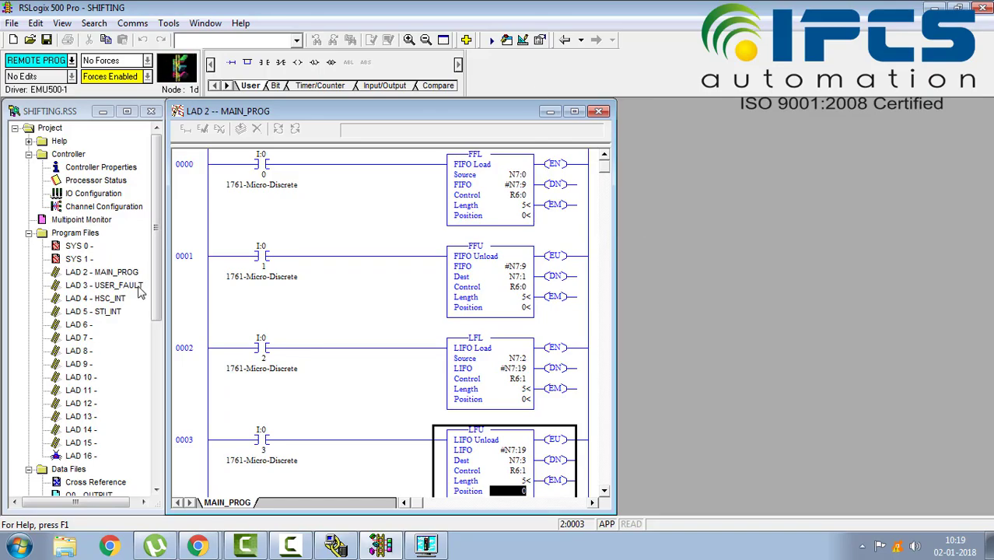
{"action": "scroll", "coordinate": [154, 286], "scroll_direction": "down", "scroll_amount": 4}
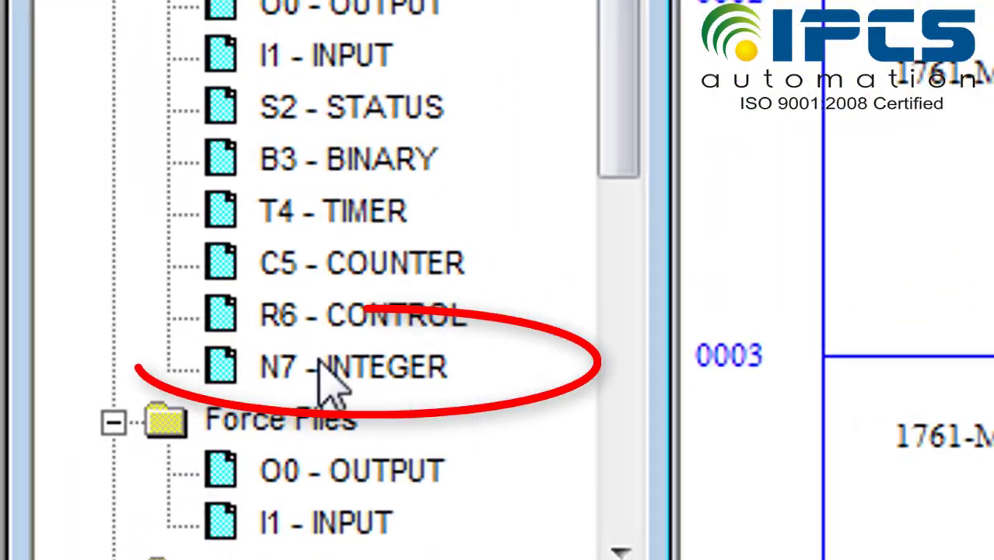
{"action": "left_click", "coordinate": [82, 442]}
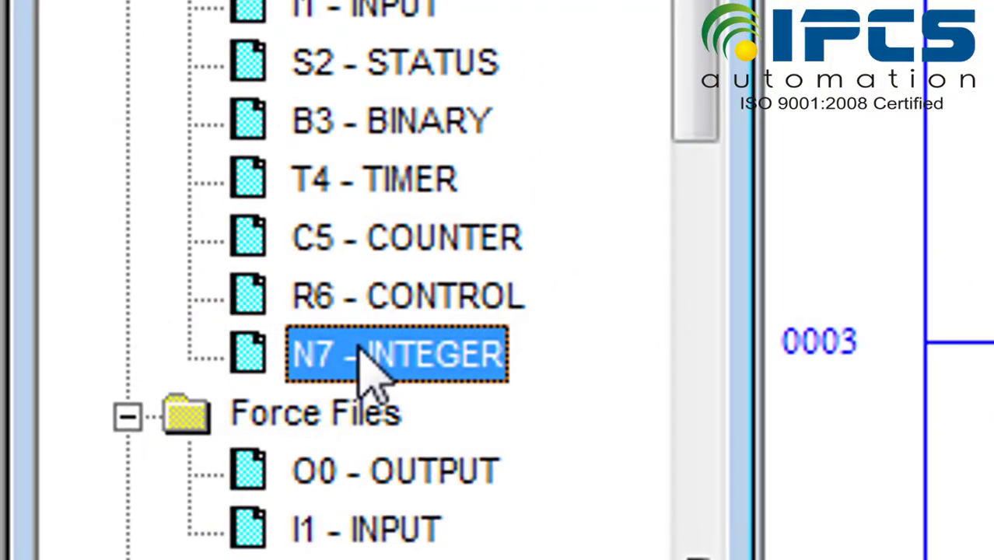
{"action": "double_click", "coordinate": [359, 357]}
{"action": "mouse_move", "coordinate": [283, 147]}
{"action": "left_mouse_down"}
{"action": "mouse_move", "coordinate": [777, 117]}
{"action": "mouse_move", "coordinate": [762, 117]}
{"action": "left_mouse_up"}
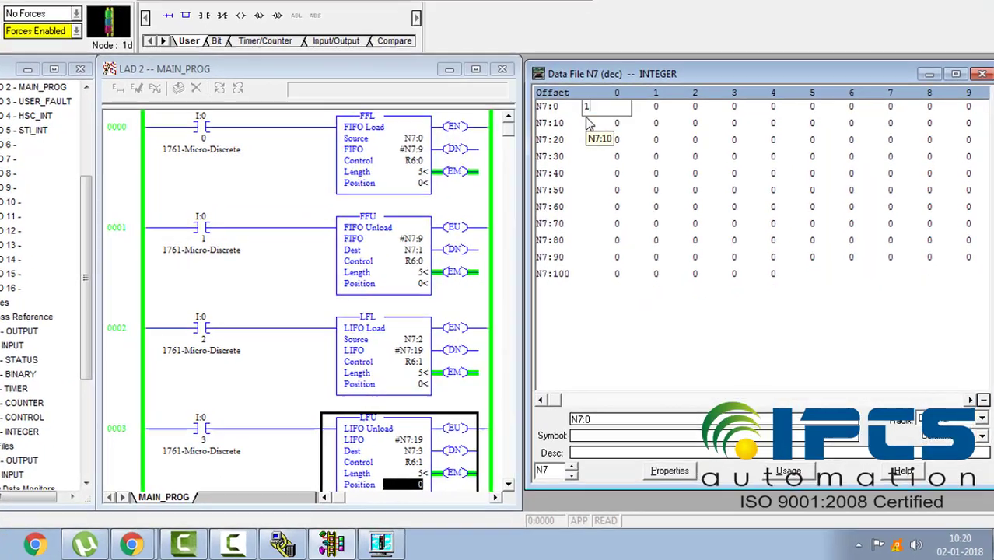
Step: Store 1 and then 2 in N7:0, pulsing I:0/0 to load them into the FIFO
{"action": "type", "text": "1"}
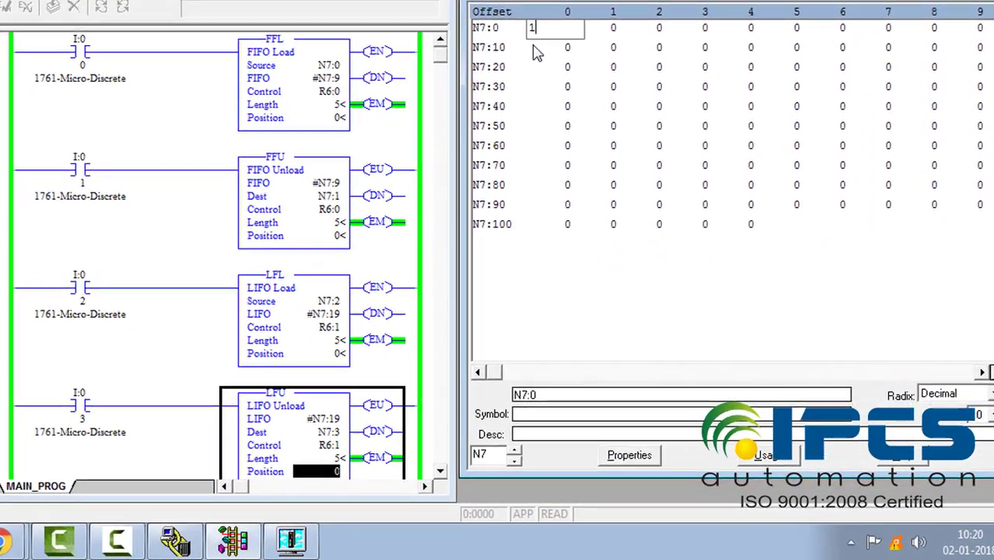
{"action": "key", "text": "Return"}
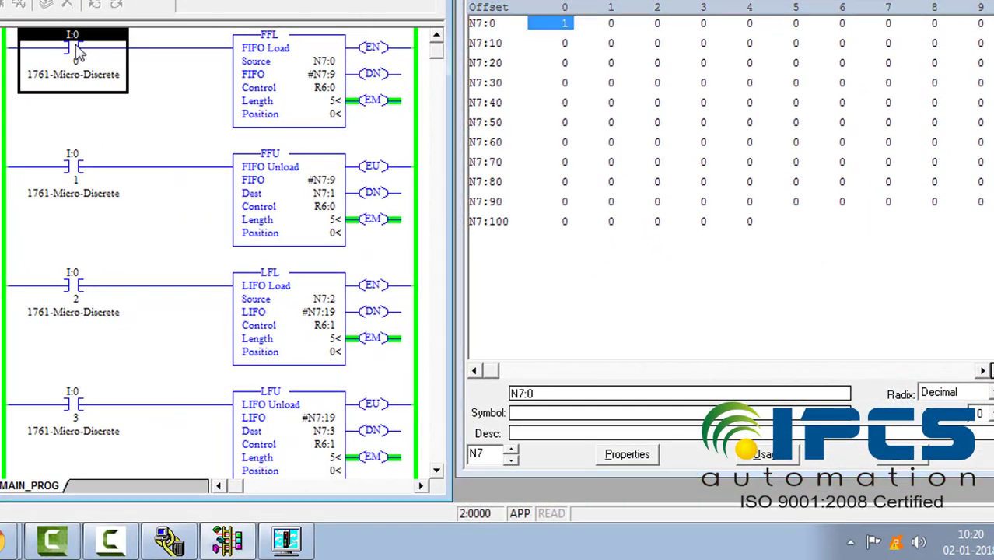
{"action": "right_click", "coordinate": [76, 47]}
{"action": "type", "text": "2"}
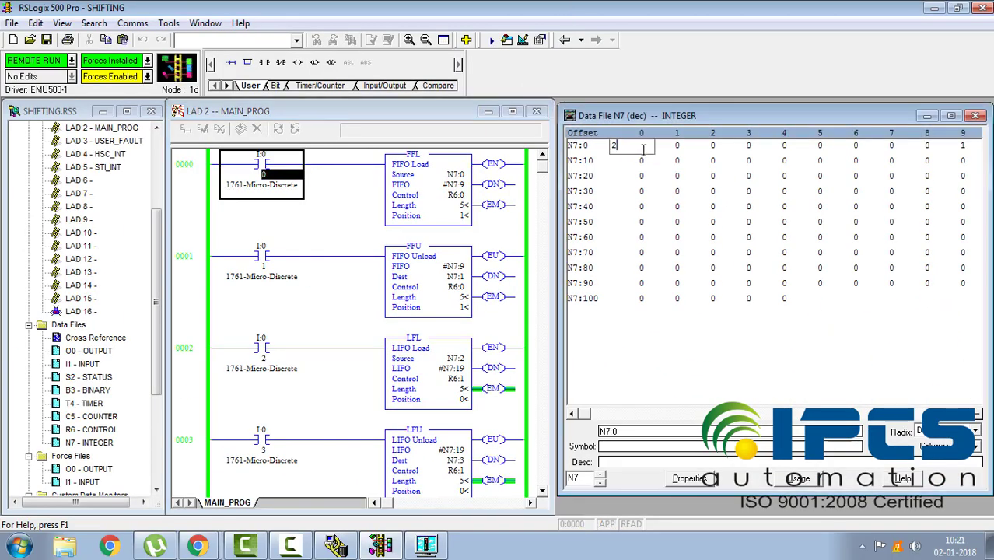
{"action": "key", "text": "Return"}
{"action": "right_click", "coordinate": [280, 190]}
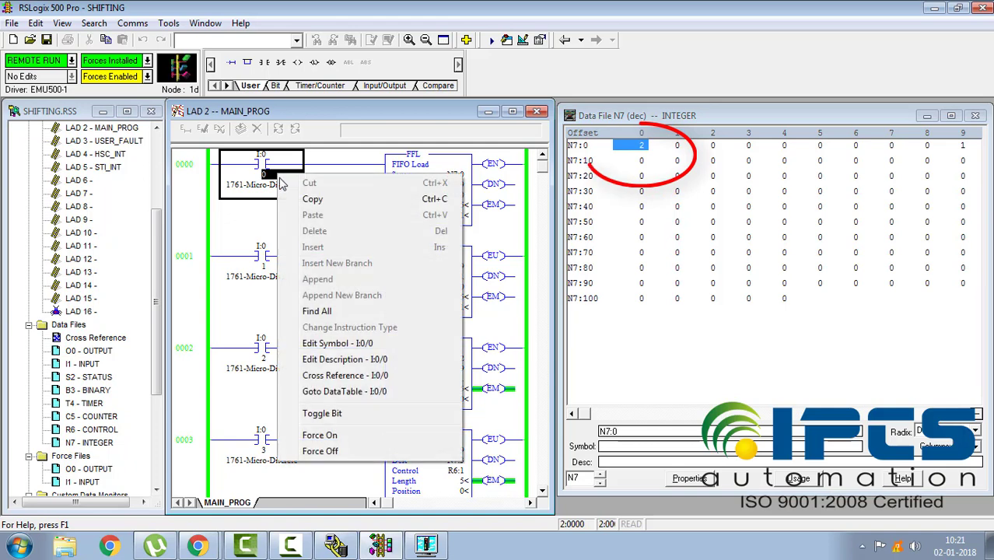
{"action": "left_click", "coordinate": [321, 444]}
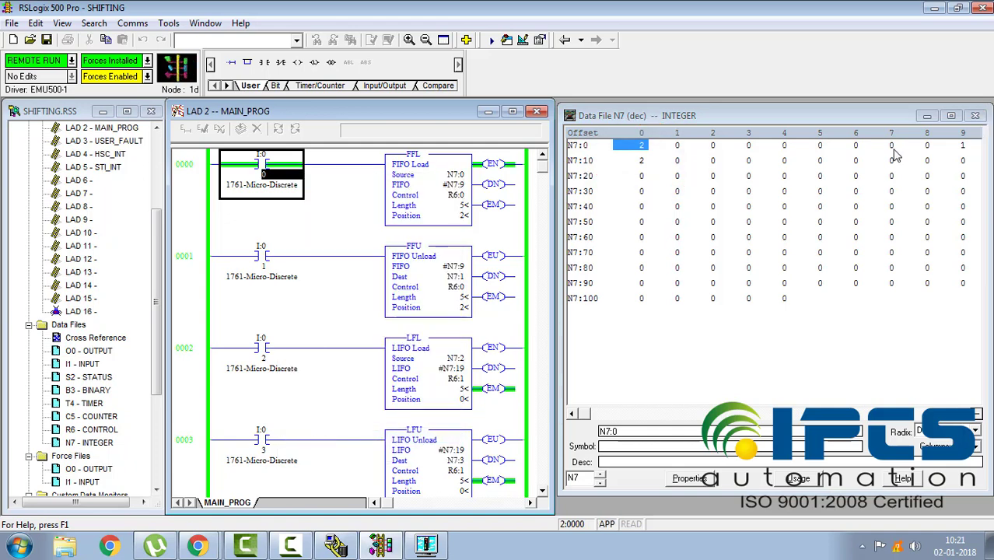
{"action": "right_click", "coordinate": [280, 177]}
{"action": "left_click", "coordinate": [321, 455]}
Step: Load 33 and 44 into the FIFO by pulsing I:0/0 on and off
{"action": "double_click", "coordinate": [642, 146]}
{"action": "type", "text": "33"}
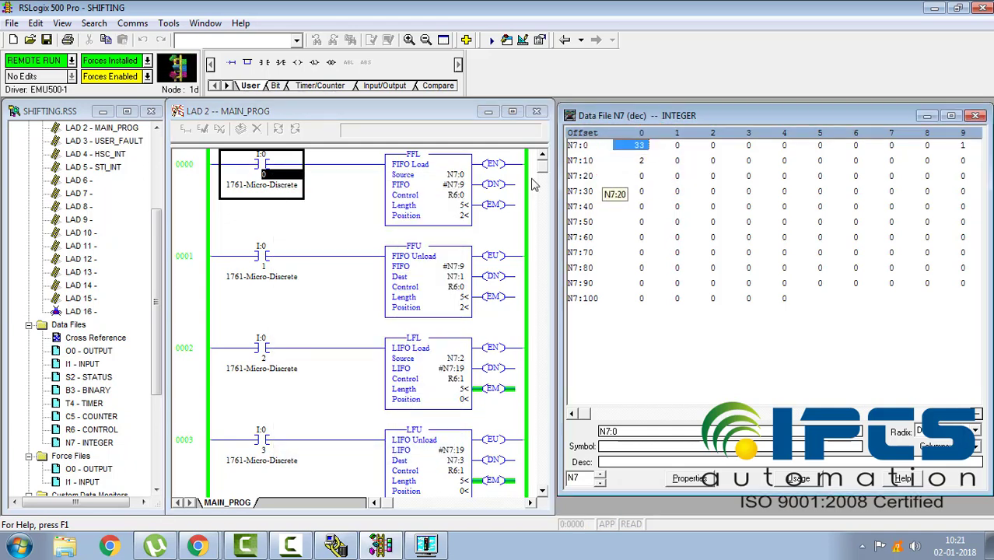
{"action": "right_click", "coordinate": [264, 163]}
{"action": "left_click", "coordinate": [320, 427]}
{"action": "right_click", "coordinate": [264, 163]}
{"action": "left_click", "coordinate": [320, 442]}
{"action": "type", "text": "44"}
{"action": "key", "text": "Return"}
{"action": "right_click", "coordinate": [260, 171]}
{"action": "left_click", "coordinate": [311, 428]}
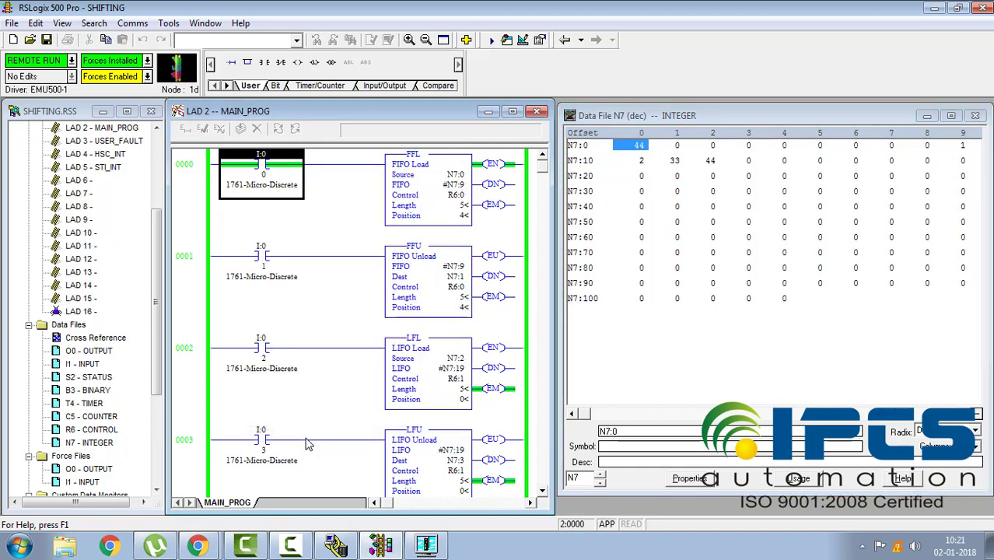
{"action": "right_click", "coordinate": [261, 173]}
{"action": "left_click", "coordinate": [299, 444]}
Step: Pulse I:0/0 once more to load 5, filling N7:9–N7:13
{"action": "right_click", "coordinate": [296, 165]}
{"action": "left_click", "coordinate": [327, 441]}
{"action": "right_click", "coordinate": [273, 181]}
{"action": "left_click", "coordinate": [318, 417]}
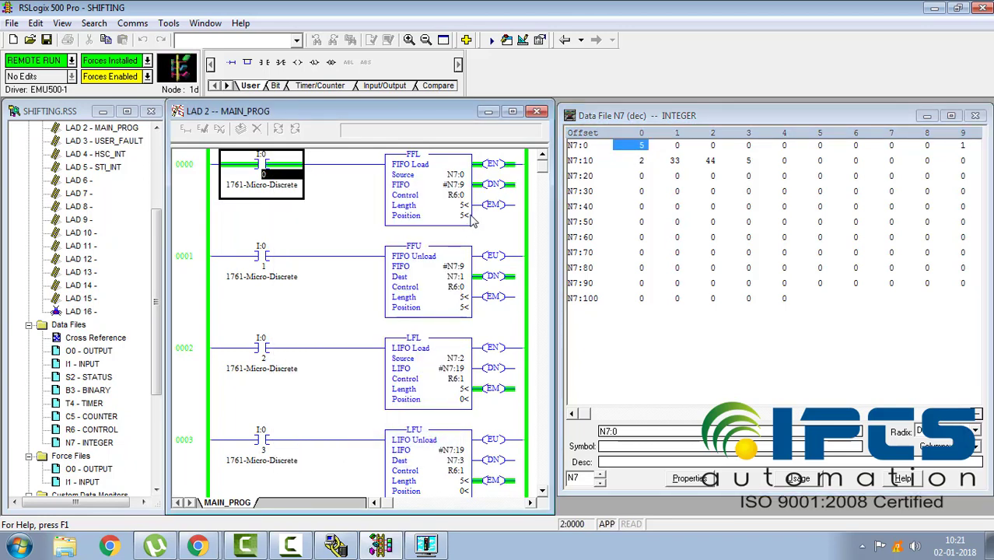
{"action": "right_click", "coordinate": [265, 171]}
{"action": "left_click", "coordinate": [303, 445]}
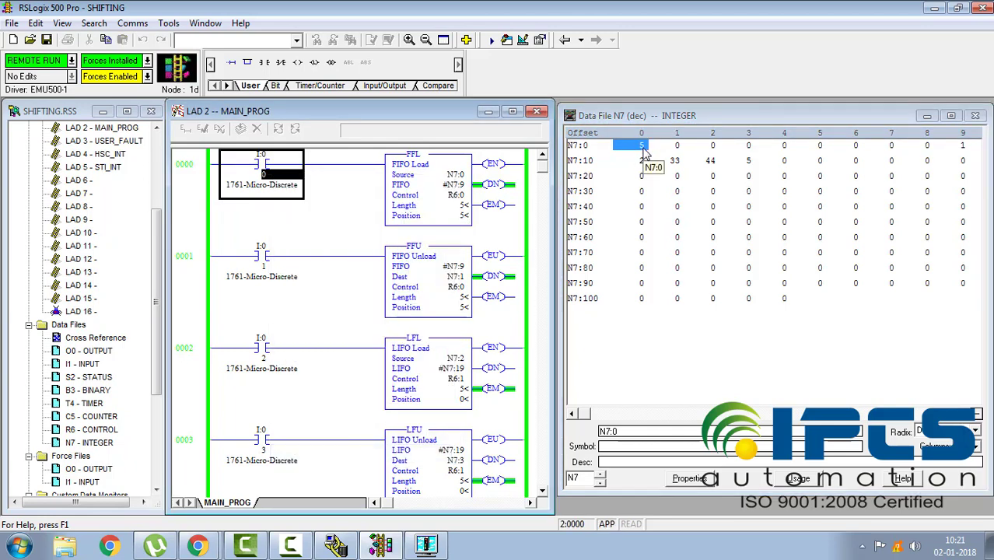
Step: Force I:0/1 on and off to unload the first FIFO values into N7:1
{"action": "left_click", "coordinate": [642, 151]}
{"action": "right_click", "coordinate": [266, 248]}
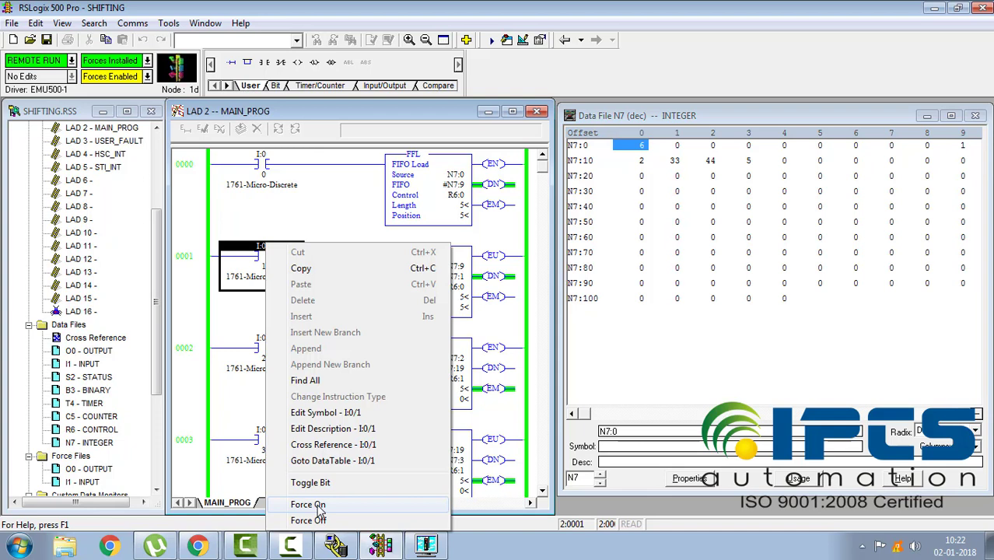
{"action": "left_click", "coordinate": [318, 505]}
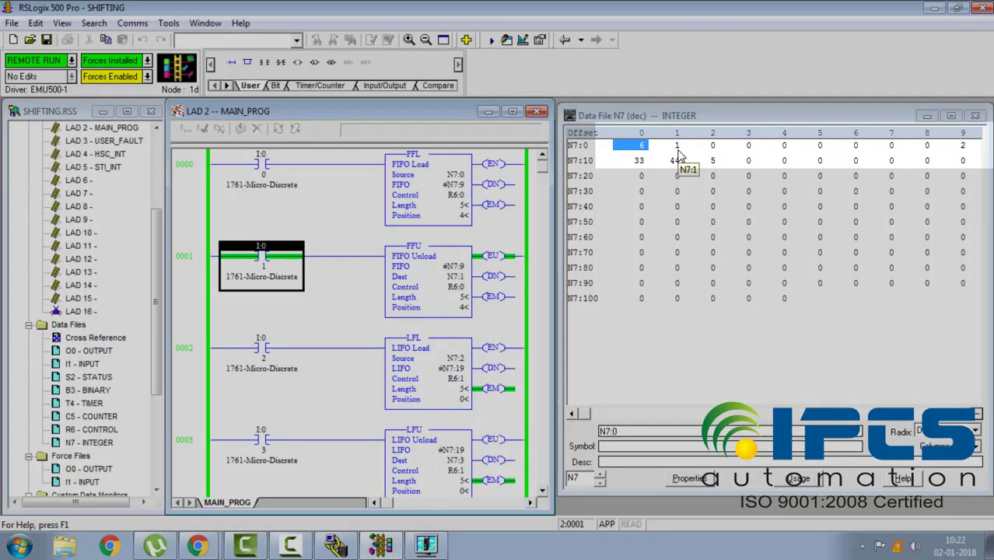
{"action": "right_click", "coordinate": [288, 300]}
{"action": "left_click", "coordinate": [341, 529]}
{"action": "right_click", "coordinate": [257, 249]}
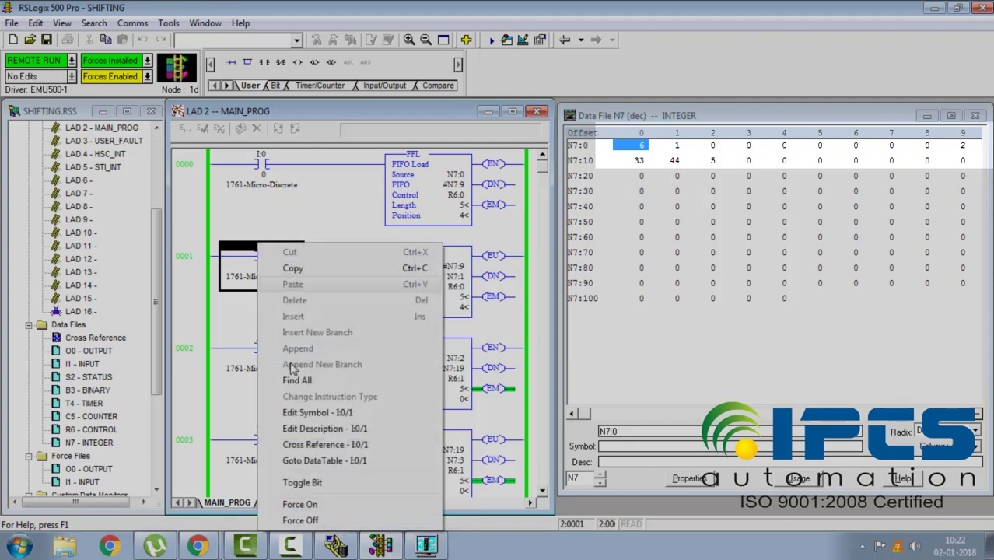
{"action": "left_click", "coordinate": [303, 505]}
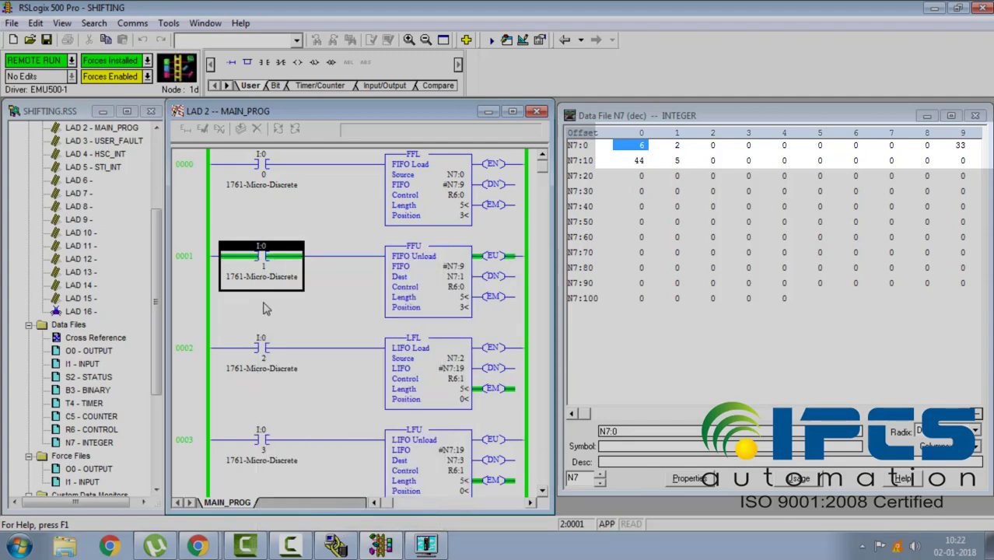
{"action": "right_click", "coordinate": [269, 253]}
{"action": "left_click", "coordinate": [303, 522]}
{"action": "right_click", "coordinate": [261, 268]}
{"action": "left_click", "coordinate": [311, 522]}
Step: Keep pulsing I:0/1 until 5 reaches N7:1 and the position reads 0, ending forced off
{"action": "right_click", "coordinate": [274, 294]}
{"action": "left_click", "coordinate": [316, 507]}
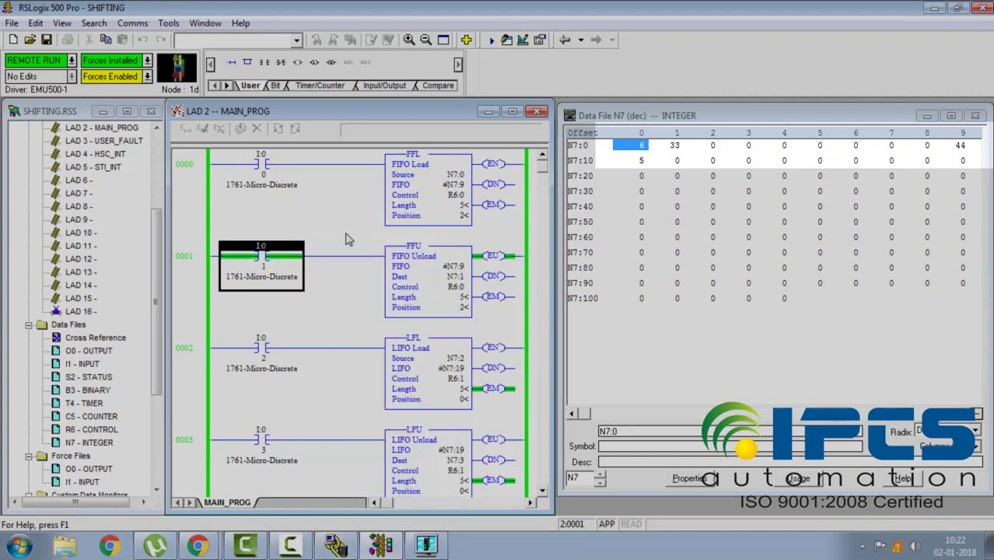
{"action": "right_click", "coordinate": [268, 253]}
{"action": "left_click", "coordinate": [311, 522]}
{"action": "right_click", "coordinate": [268, 255]}
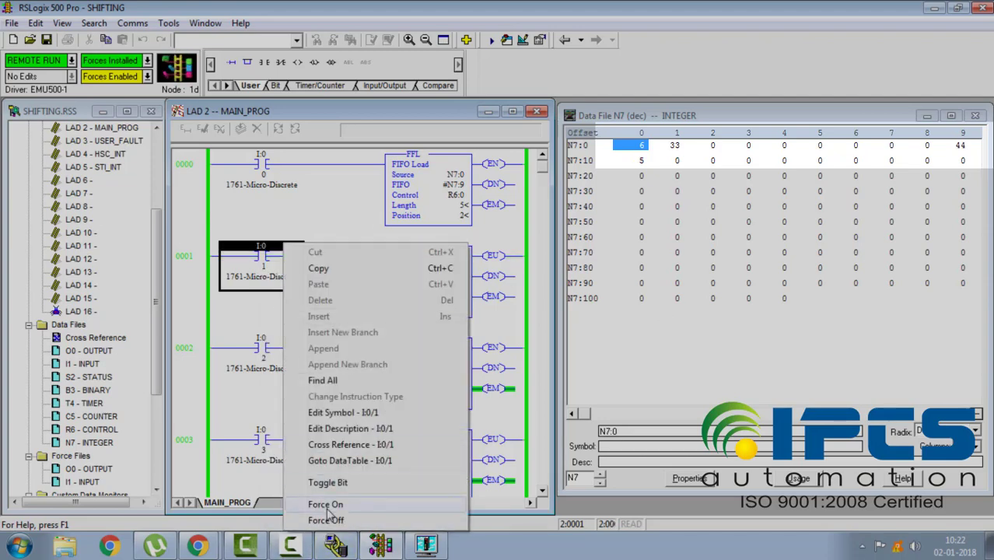
{"action": "left_click", "coordinate": [315, 507]}
{"action": "right_click", "coordinate": [268, 253]}
{"action": "left_click", "coordinate": [311, 519]}
{"action": "right_click", "coordinate": [268, 255]}
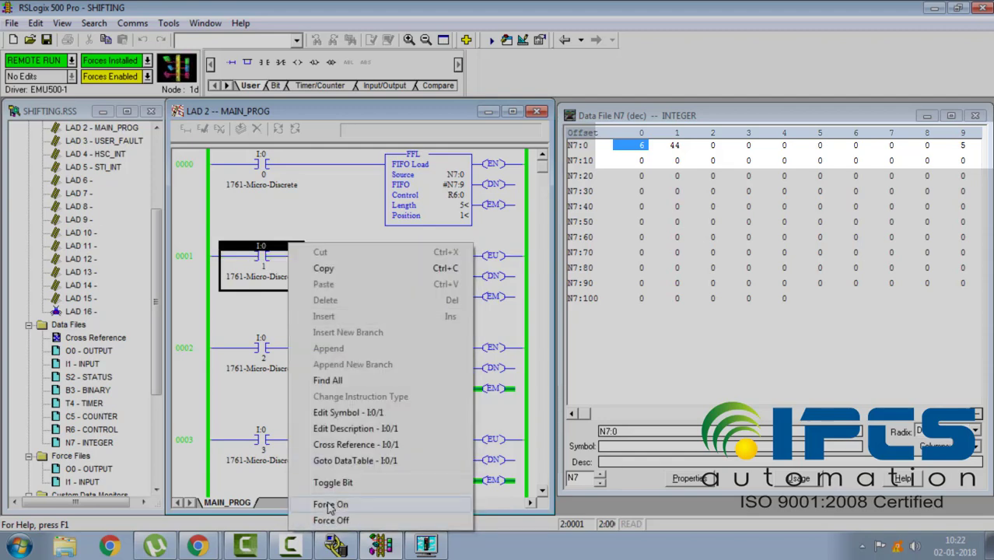
{"action": "left_click", "coordinate": [315, 504]}
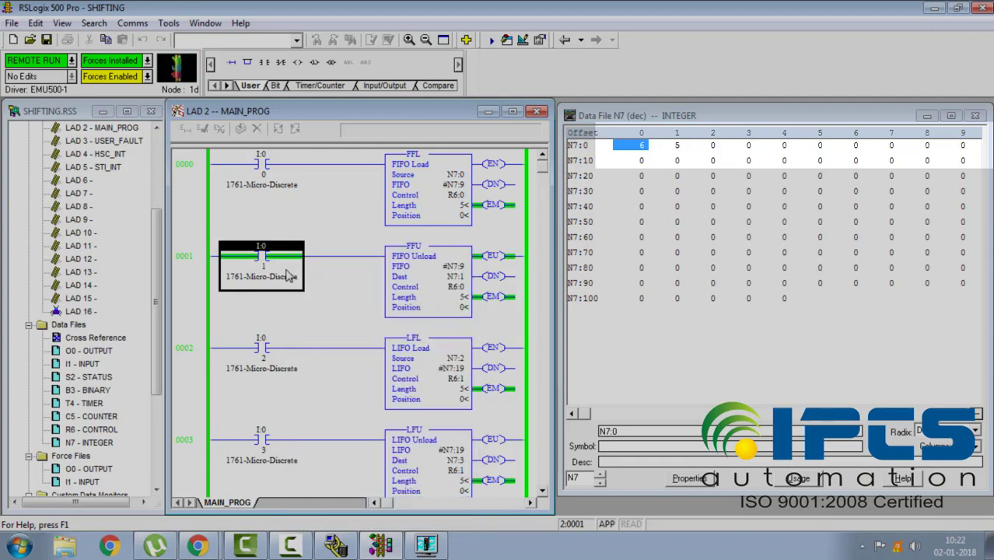
{"action": "right_click", "coordinate": [288, 276]}
{"action": "left_click", "coordinate": [315, 521]}
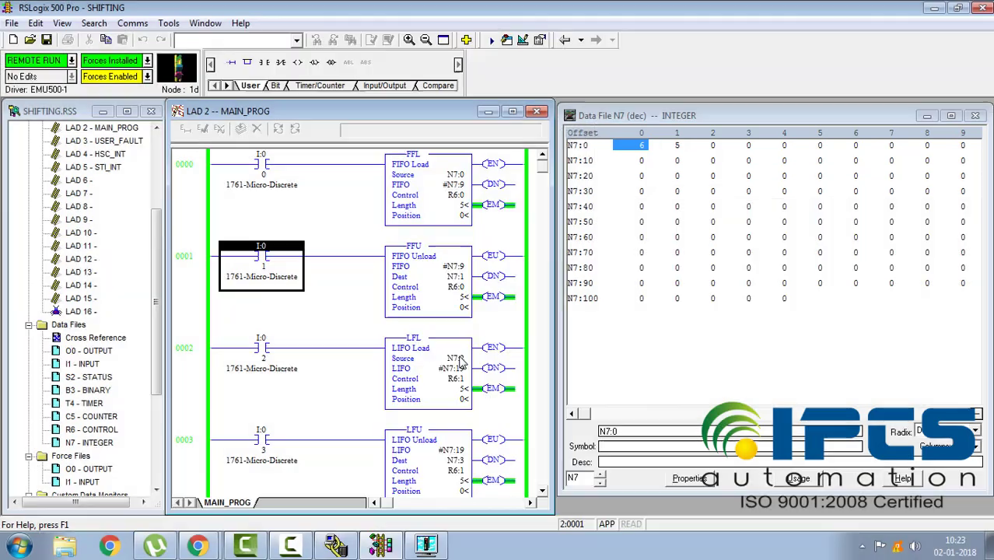
Step: Load 7 and then 8 from N7:2 into the LIFO by pulsing I:0/2
{"action": "left_click", "coordinate": [713, 150]}
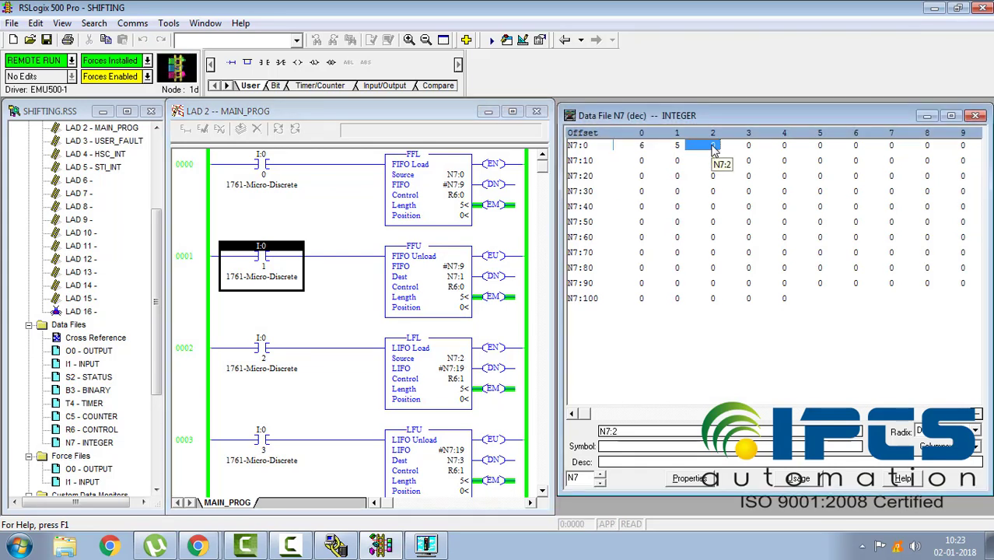
{"action": "type", "text": "7"}
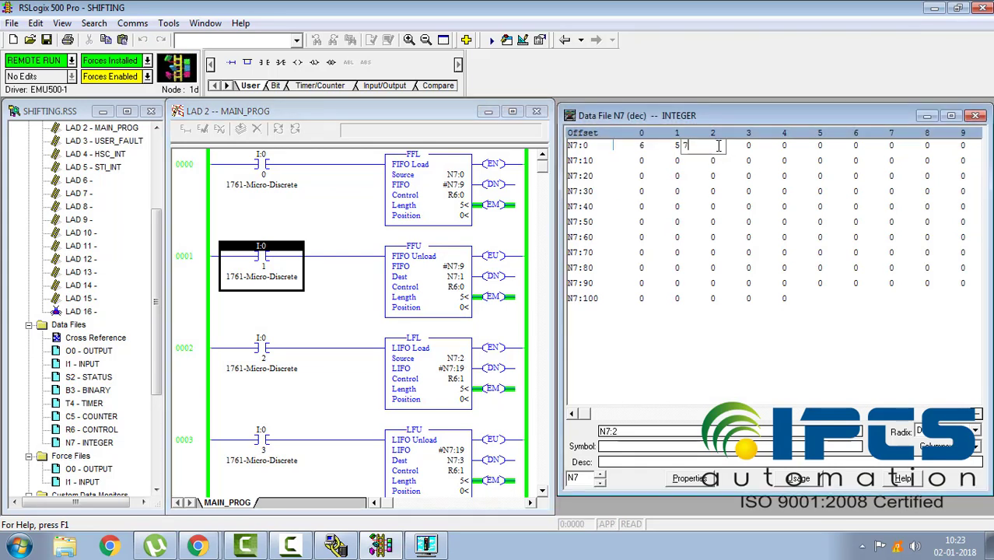
{"action": "key", "text": "Return"}
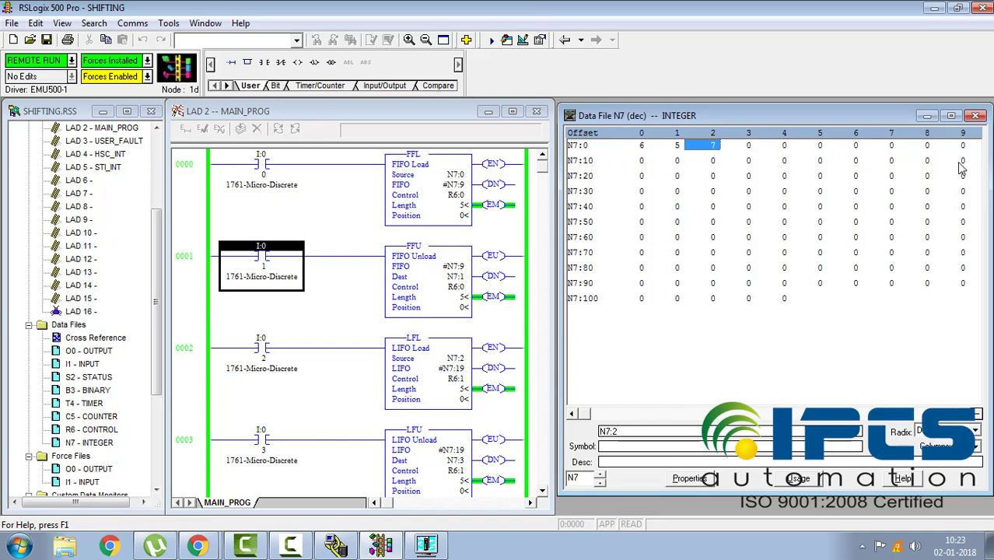
{"action": "right_click", "coordinate": [268, 356]}
{"action": "left_click", "coordinate": [309, 324]}
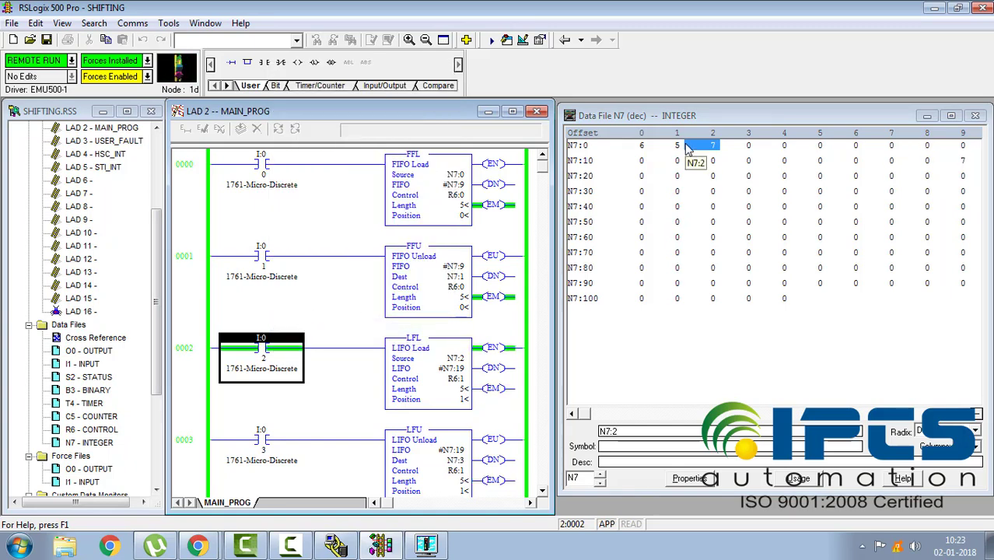
{"action": "type", "text": "8"}
{"action": "key", "text": "Return"}
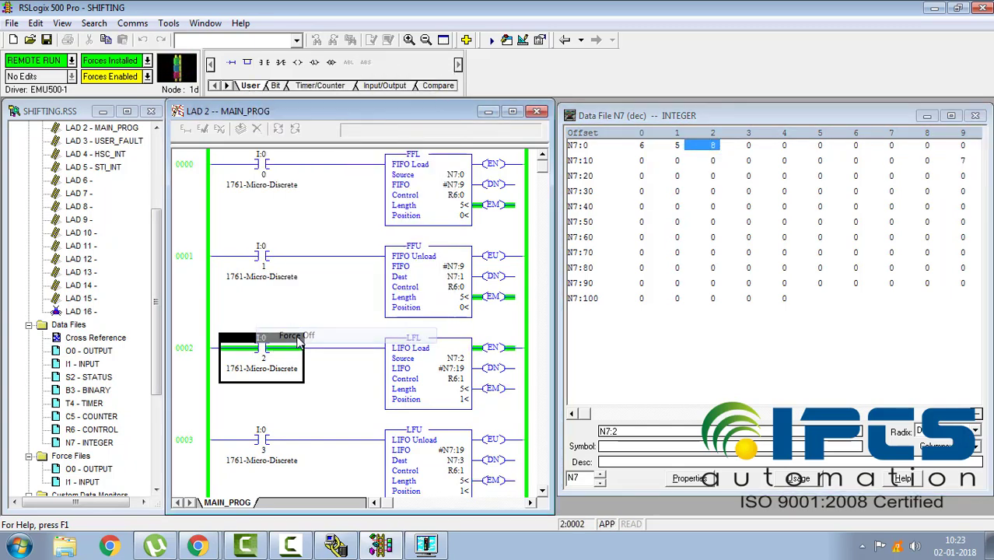
{"action": "right_click", "coordinate": [295, 345]}
{"action": "left_click", "coordinate": [313, 324]}
Step: Set N7:2 to 9 and pulse I:0/2 to push it into the LIFO
{"action": "left_click", "coordinate": [716, 144]}
{"action": "type", "text": "9"}
{"action": "key", "text": "Return"}
{"action": "right_click", "coordinate": [311, 344]}
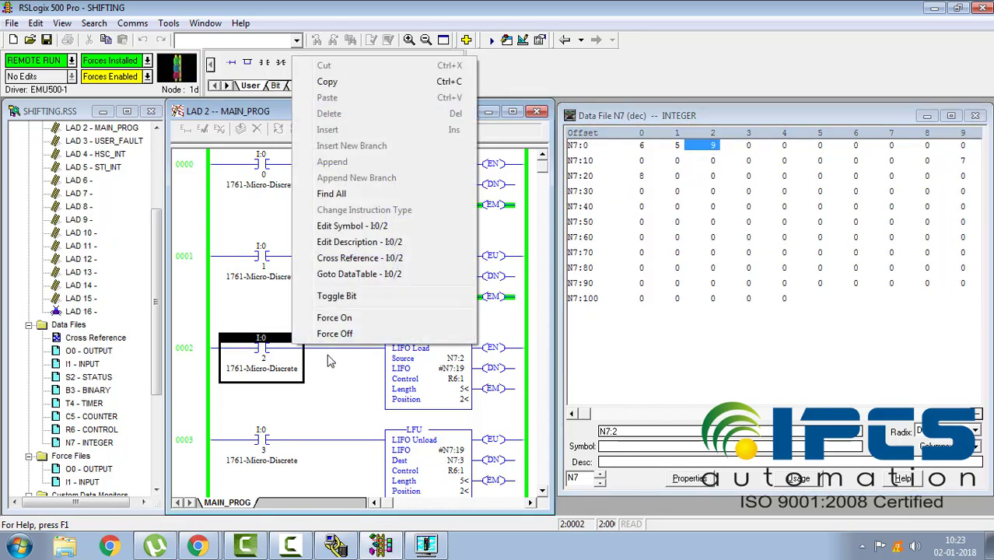
{"action": "left_click", "coordinate": [334, 333]}
{"action": "right_click", "coordinate": [244, 344]}
{"action": "right_click", "coordinate": [290, 344]}
{"action": "left_click", "coordinate": [347, 319]}
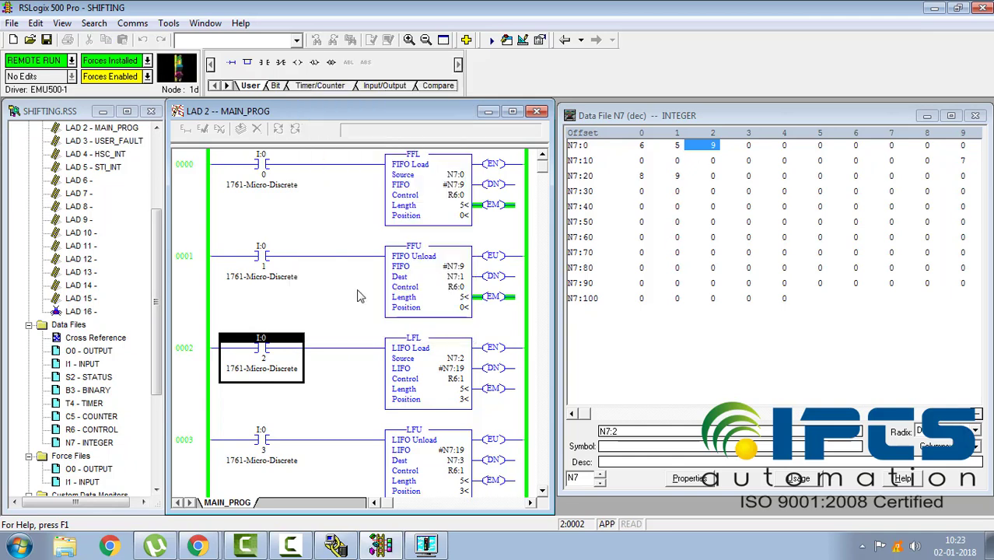
Step: Set N7:2 to 89 and pulse I:0/2 to load it into the LIFO
{"action": "left_click", "coordinate": [706, 147]}
{"action": "type", "text": "9"}
{"action": "key", "text": "Return"}
{"action": "right_click", "coordinate": [254, 344]}
{"action": "right_click", "coordinate": [289, 345]}
{"action": "left_click", "coordinate": [311, 348]}
{"action": "left_click", "coordinate": [265, 358]}
{"action": "key", "text": "ctrl+t"}
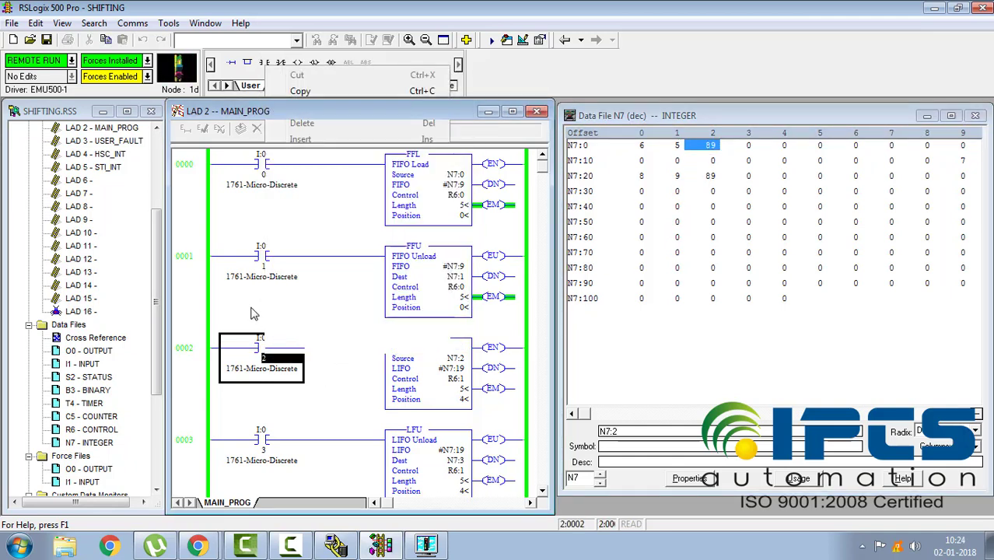
Step: Set N7:2 to 100 and pulse I:0/2, filling the LIFO to position 5
{"action": "left_click", "coordinate": [706, 145]}
{"action": "type", "text": "00"}
{"action": "key", "text": "Return"}
{"action": "right_click", "coordinate": [281, 350]}
{"action": "left_click", "coordinate": [326, 301]}
{"action": "right_click", "coordinate": [282, 350]}
{"action": "left_click", "coordinate": [360, 345]}
{"action": "right_click", "coordinate": [276, 351]}
{"action": "left_click", "coordinate": [326, 342]}
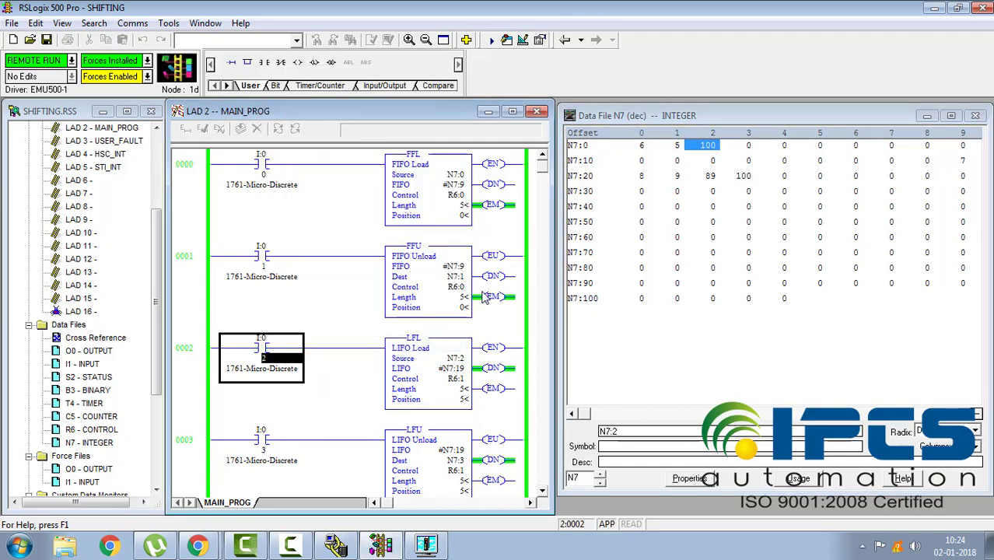
Step: Pulse I:0/3 twice to unload 100 and then 89 from the LIFO into N7:3
{"action": "scroll", "coordinate": [536, 318], "scroll_direction": "down", "scroll_amount": 1}
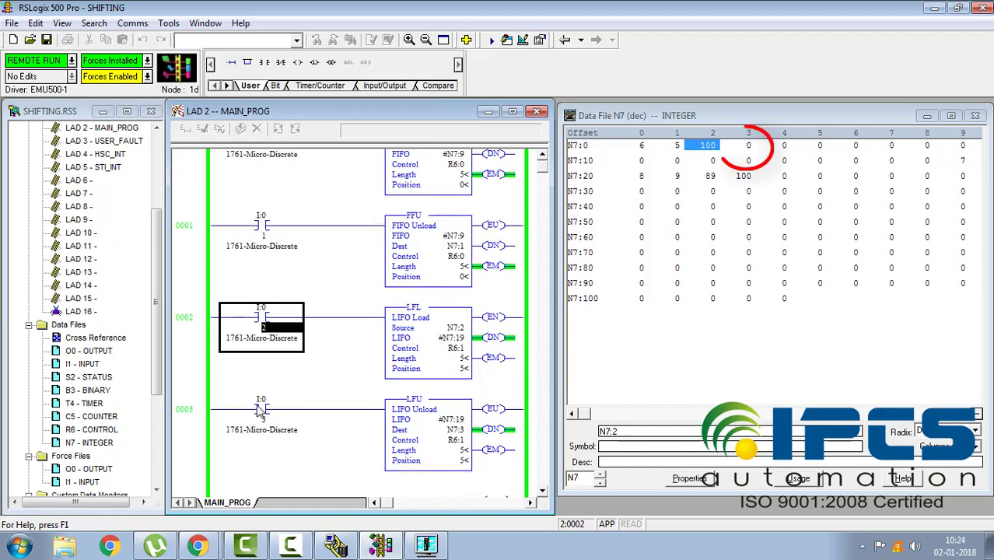
{"action": "right_click", "coordinate": [257, 407]}
{"action": "left_click", "coordinate": [297, 379]}
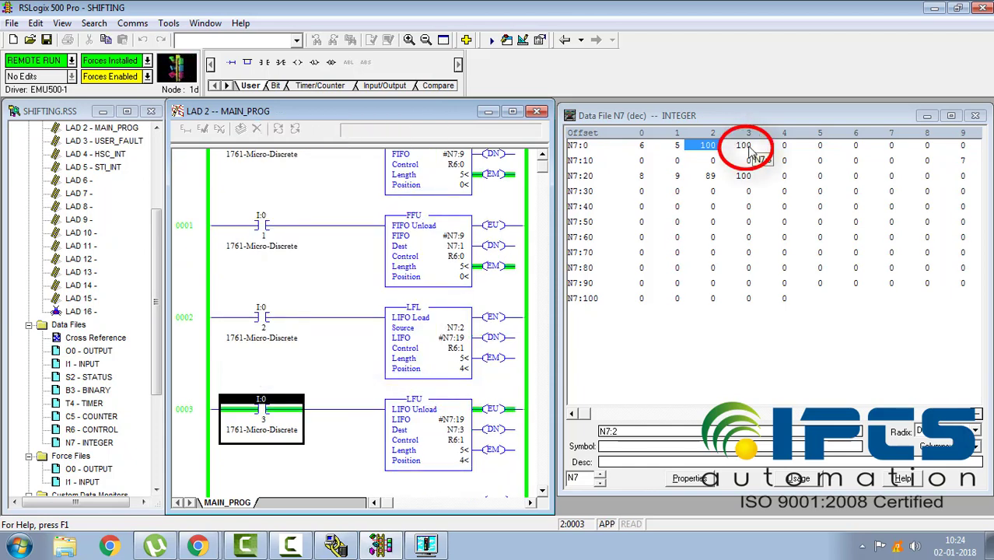
{"action": "right_click", "coordinate": [260, 409]}
{"action": "left_click", "coordinate": [298, 395]}
{"action": "right_click", "coordinate": [268, 428]}
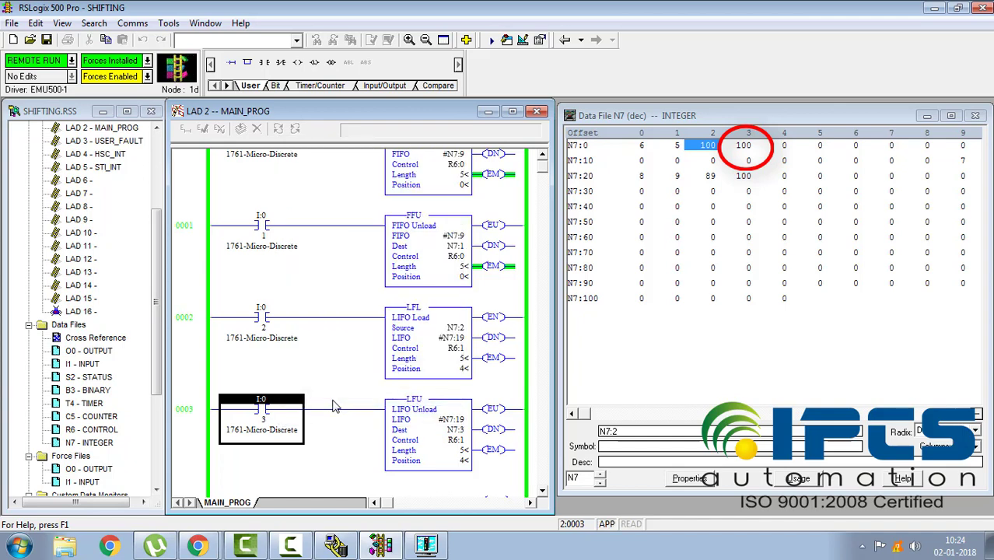
{"action": "left_click", "coordinate": [332, 394]}
{"action": "right_click", "coordinate": [268, 426]}
{"action": "left_click", "coordinate": [311, 410]}
Step: Unload 9 and the next value into N7:3 by pulsing I:0/3
{"action": "right_click", "coordinate": [262, 422]}
{"action": "left_click", "coordinate": [311, 394]}
{"action": "right_click", "coordinate": [222, 422]}
{"action": "left_click", "coordinate": [264, 407]}
{"action": "right_click", "coordinate": [282, 406]}
{"action": "left_click", "coordinate": [321, 383]}
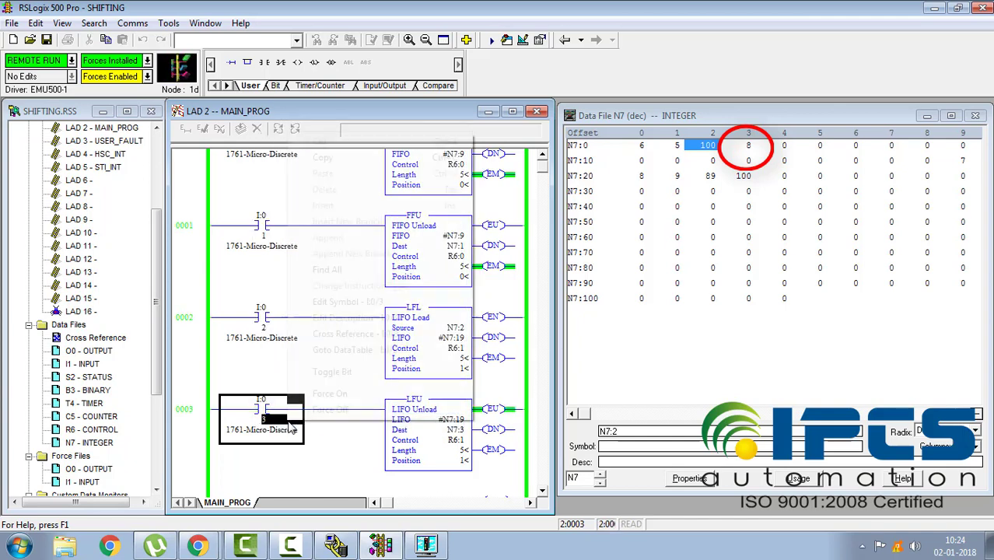
{"action": "right_click", "coordinate": [278, 411]}
{"action": "left_click", "coordinate": [320, 404]}
Step: Keep pulsing I:0/3 until N7:3 shows 7 at position 0, then go offline
{"action": "right_click", "coordinate": [278, 410]}
{"action": "left_click", "coordinate": [322, 404]}
{"action": "right_click", "coordinate": [297, 417]}
{"action": "left_click", "coordinate": [339, 406]}
{"action": "right_click", "coordinate": [296, 418]}
{"action": "left_click", "coordinate": [338, 406]}
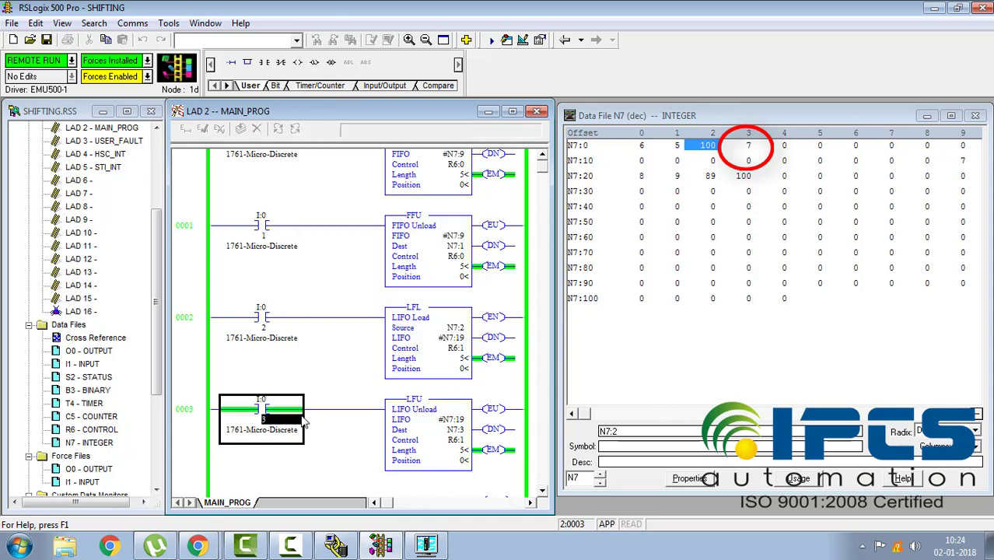
{"action": "right_click", "coordinate": [304, 417]}
{"action": "left_click", "coordinate": [334, 404]}
{"action": "right_click", "coordinate": [278, 416]}
{"action": "left_click", "coordinate": [327, 405]}
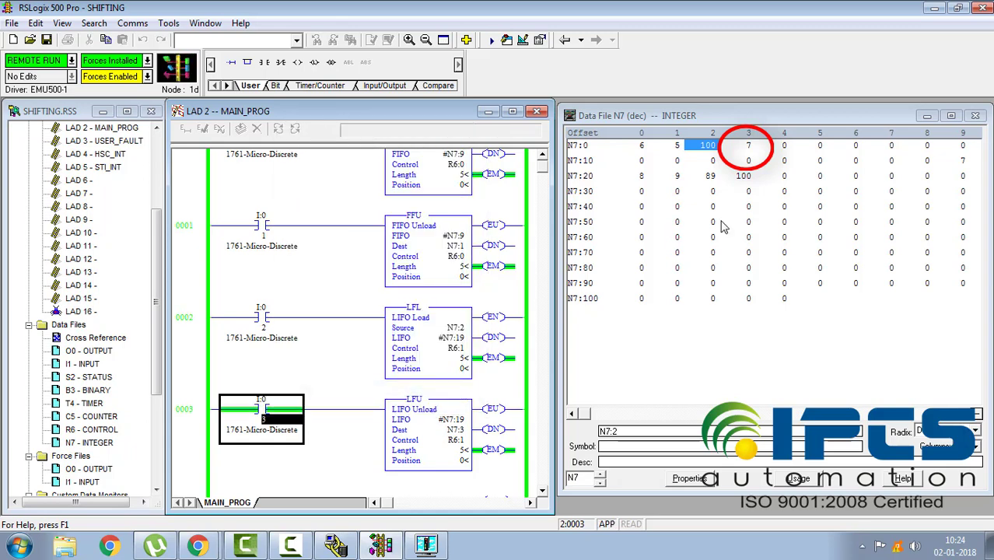
{"action": "left_click", "coordinate": [71, 60]}
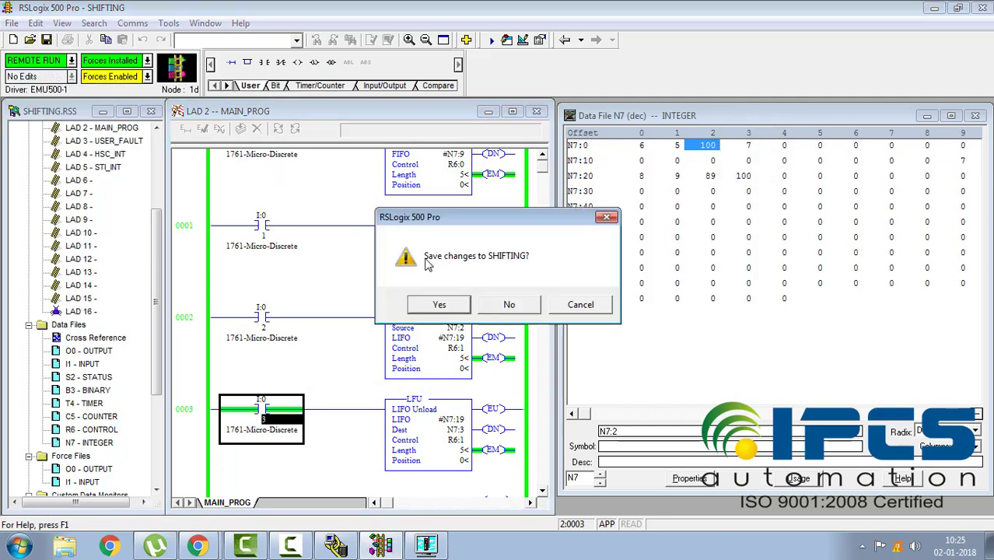